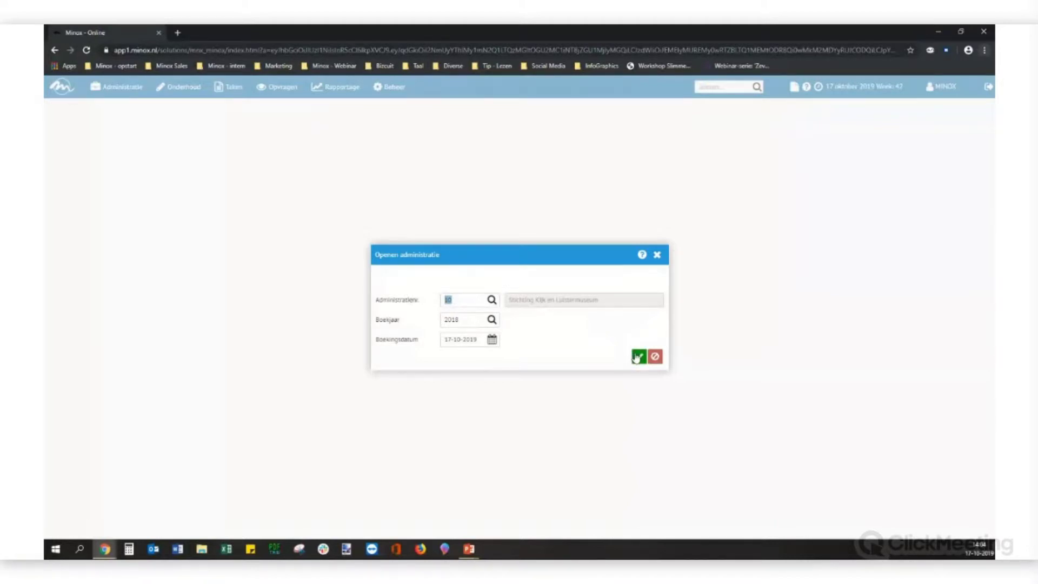
Open the Stichting Kijk en Luistermuseum administration for book year 2018 and launch the RGS mapper from the general ledger maintenance.
click(638, 356)
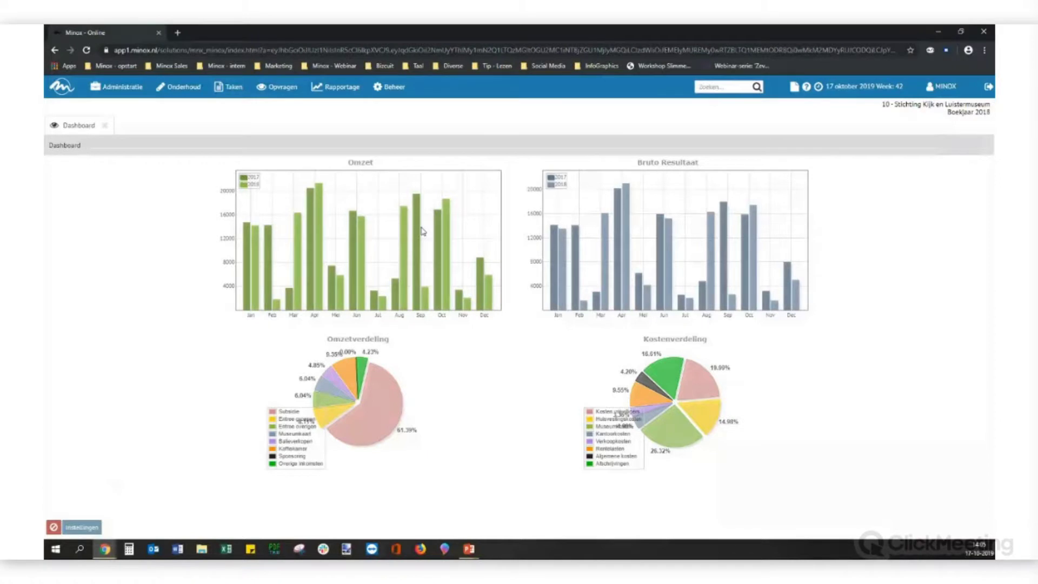
click(182, 91)
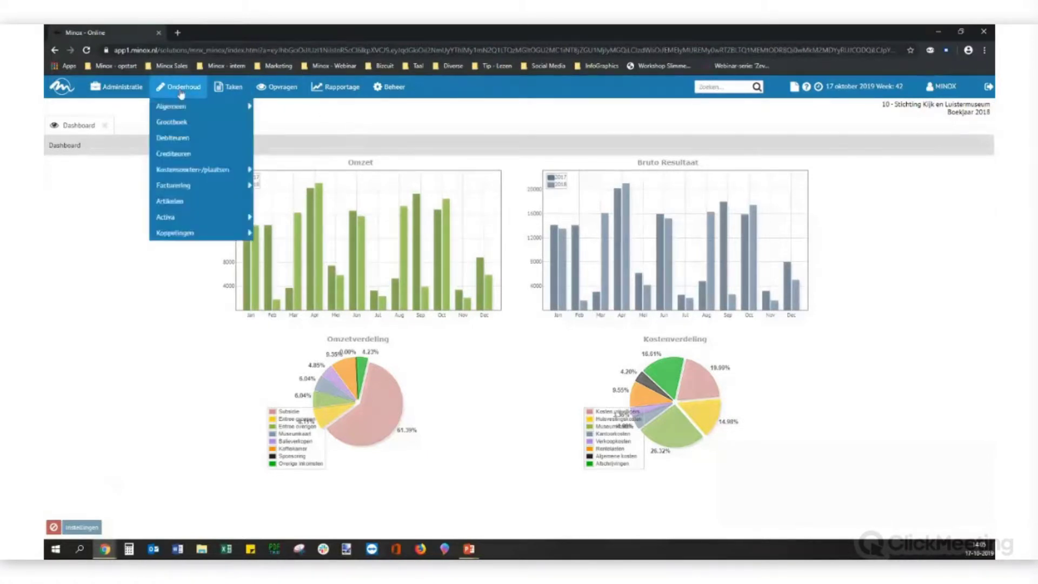
mouse_move(188, 114)
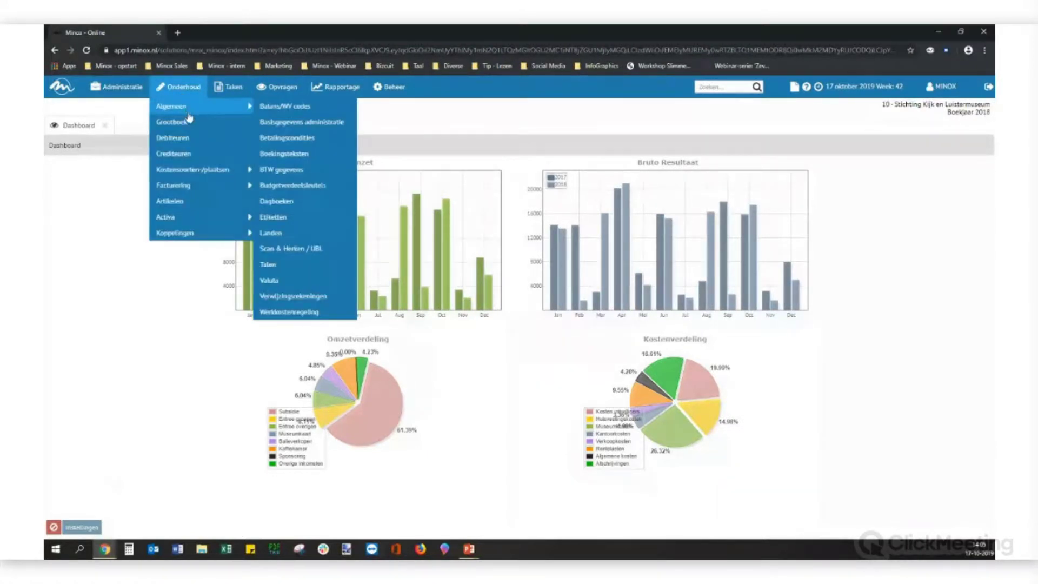
click(190, 122)
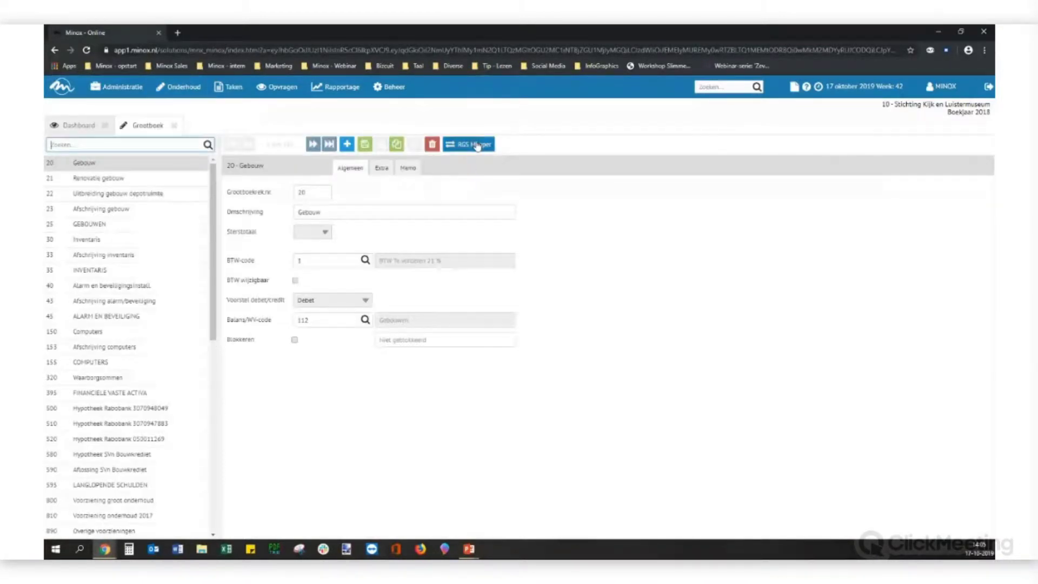
click(472, 145)
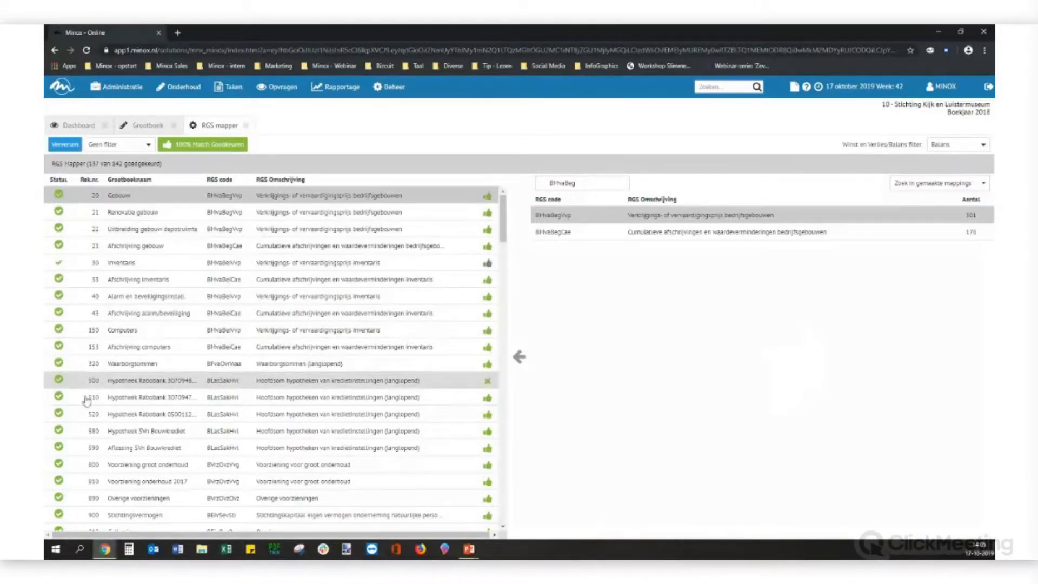
Filter the ledger accounts on "Nog te mappen" and approve all 100% matches at once.
scroll(121, 394, down, 3)
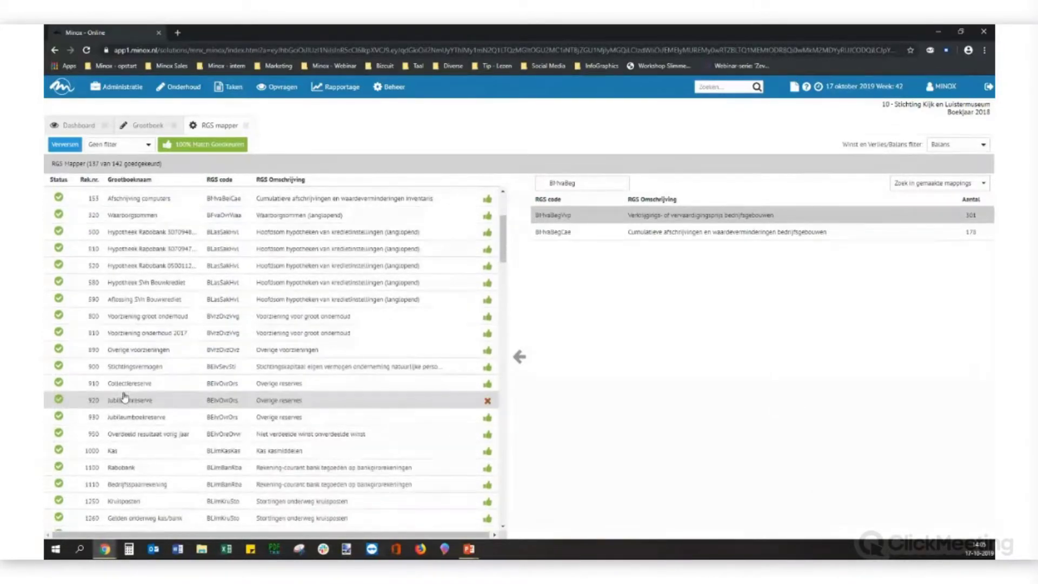
scroll(125, 397, up, 3)
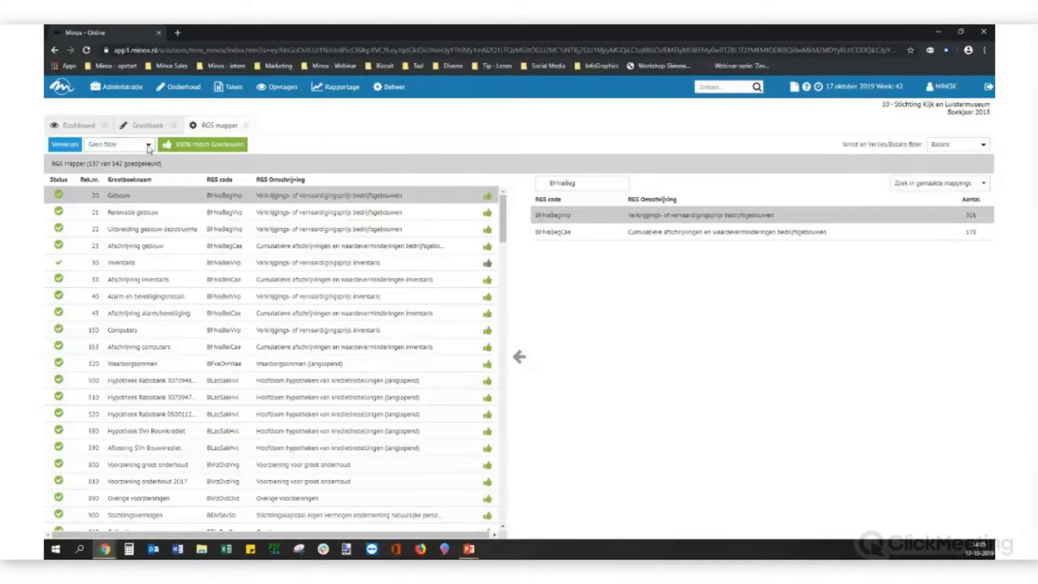
click(148, 147)
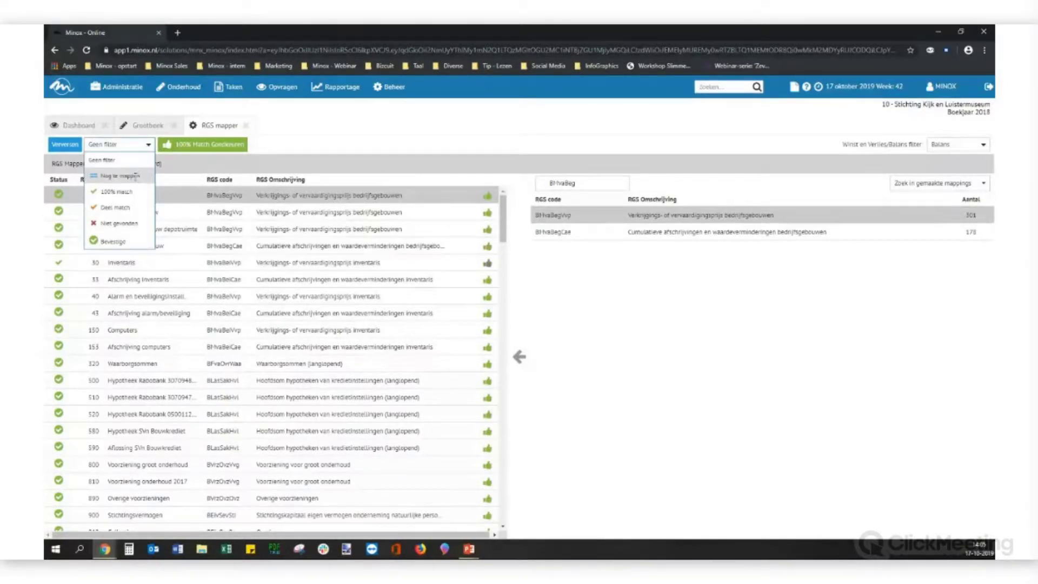
click(120, 175)
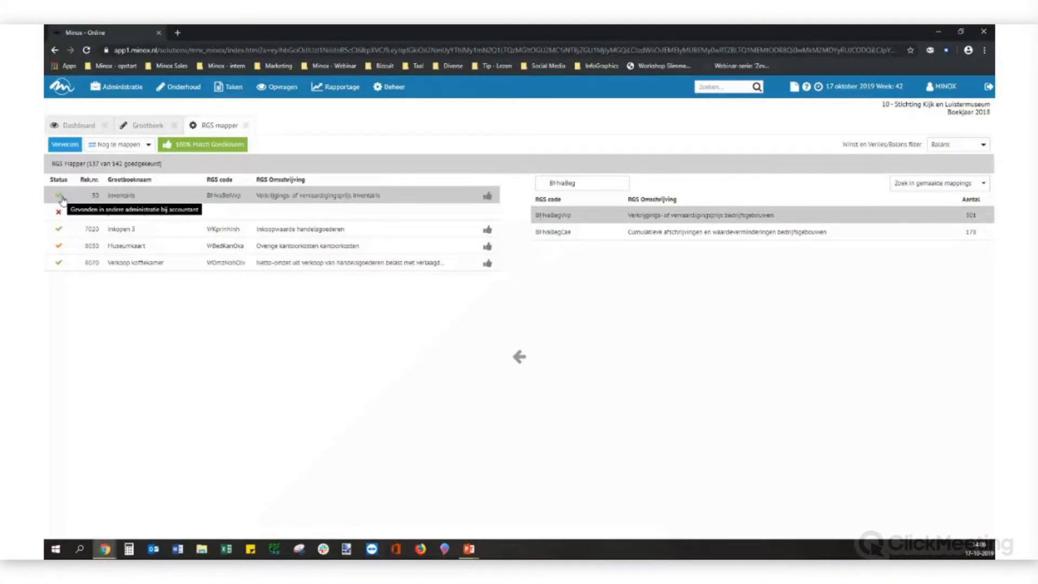
click(203, 150)
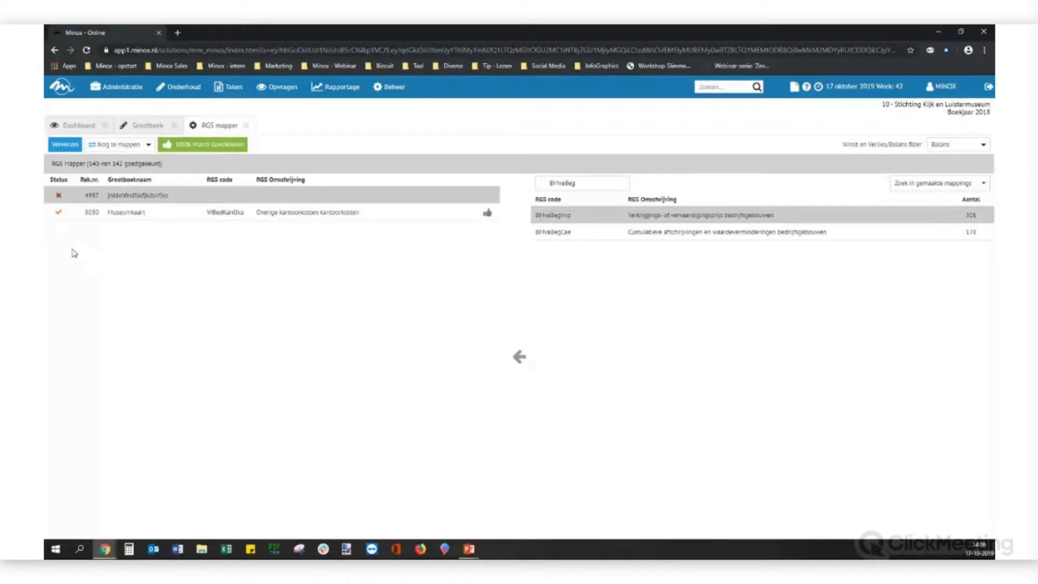
Search the existing mappings for "kosten" and map the ledger account without a match to "Overige verkoopkosten verkoop gerelateerde kosten".
mouse_move(60, 215)
click(145, 197)
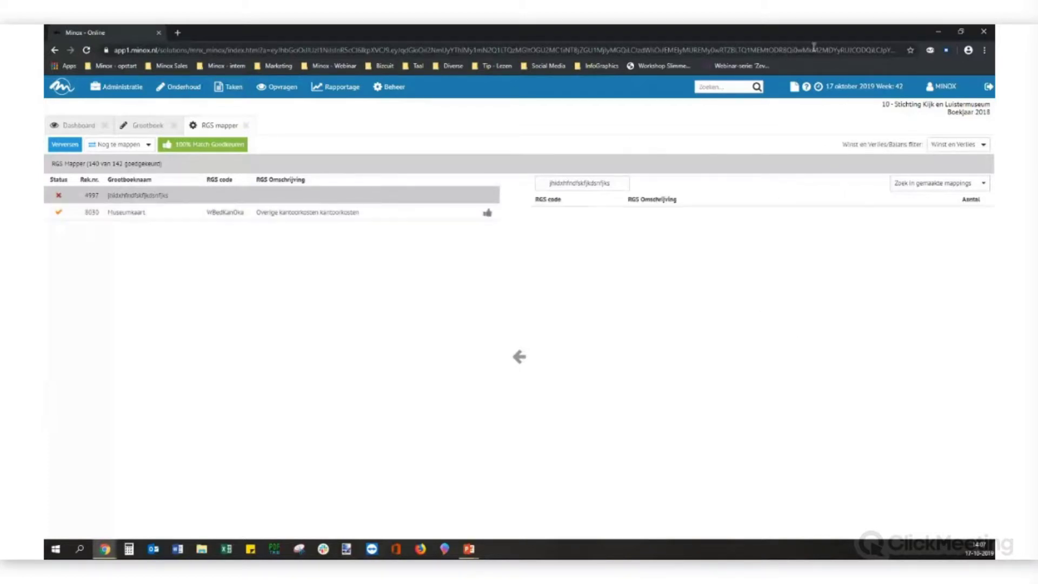
click(572, 178)
double_click(571, 178)
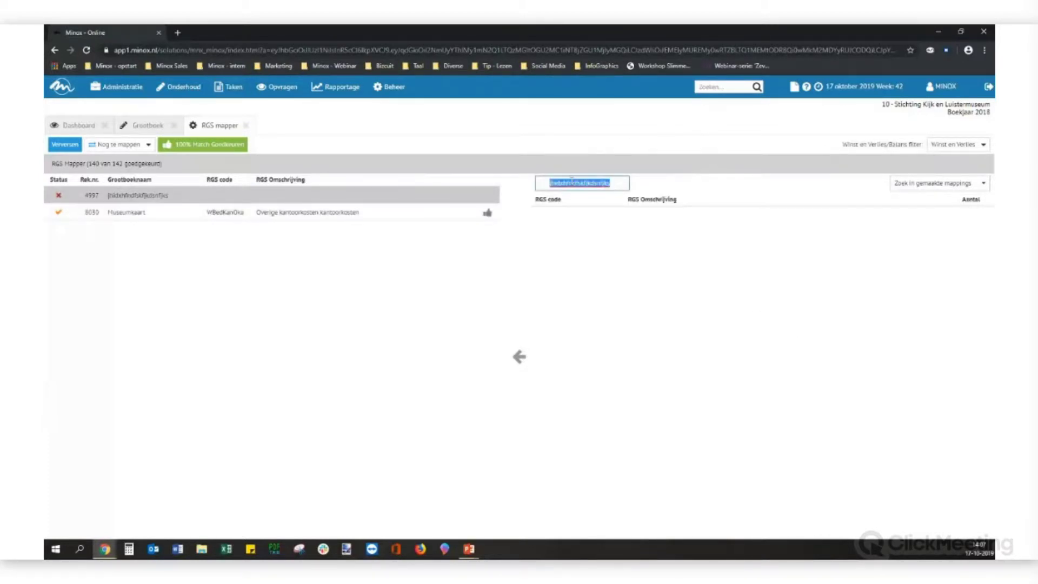
text(kosten)
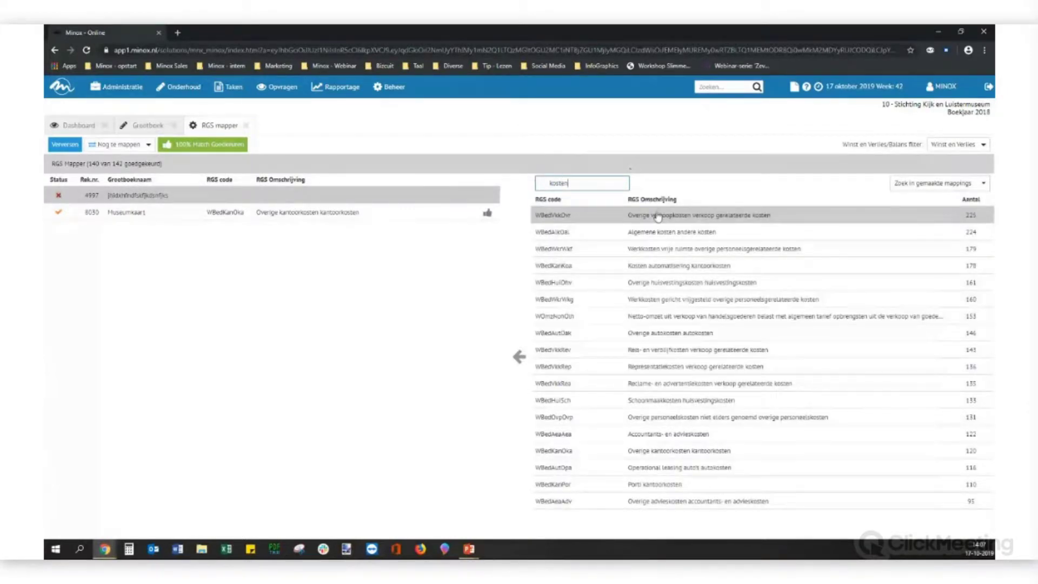
drag(657, 215, 443, 207)
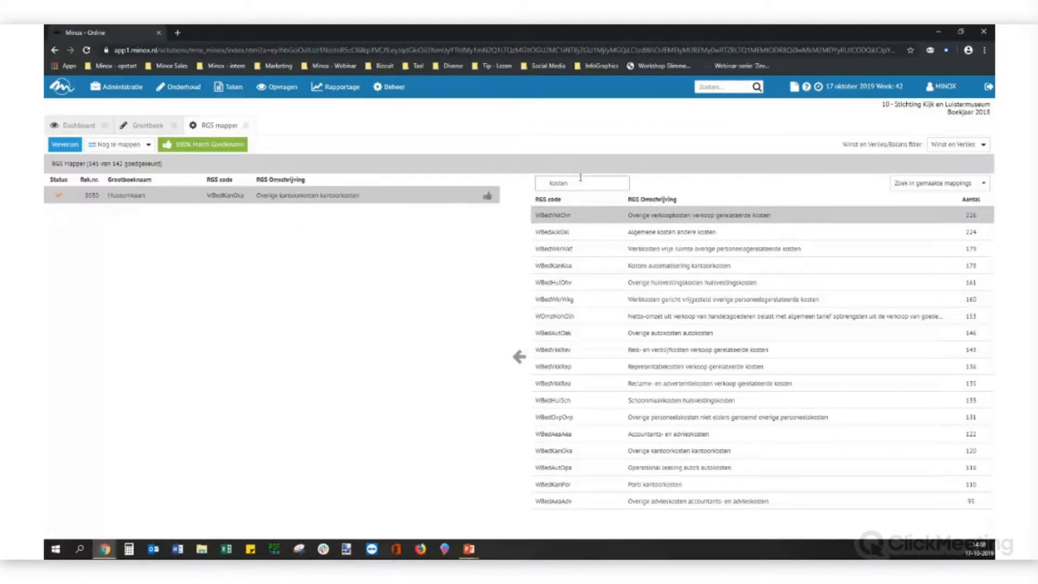
Search the existing mappings for "museum" and map the Museumkaart account to the net turnover code for trade goods taxed at "verlaagd tarief".
click(204, 196)
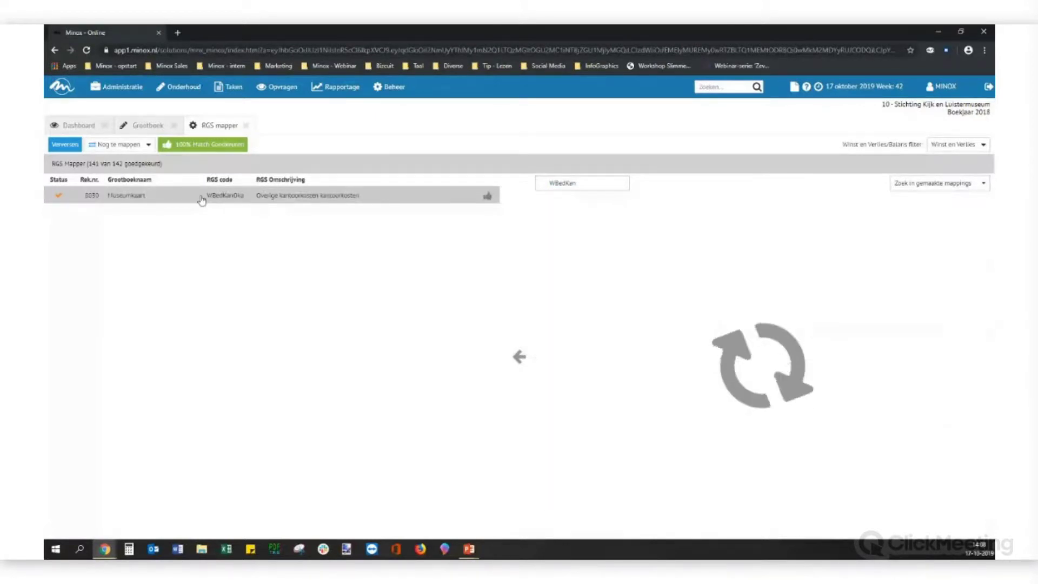
double_click(588, 182)
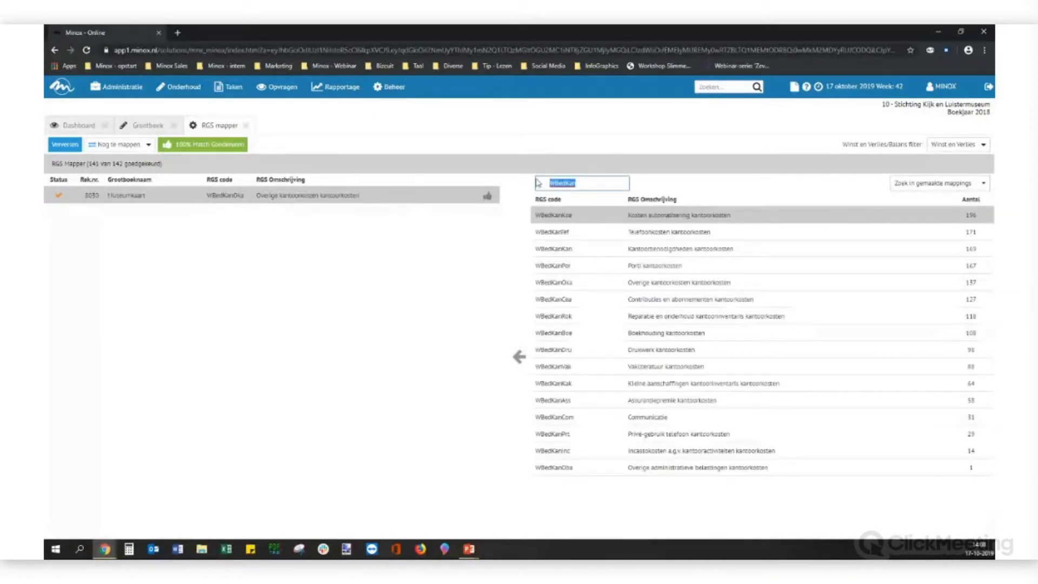
text(museum)
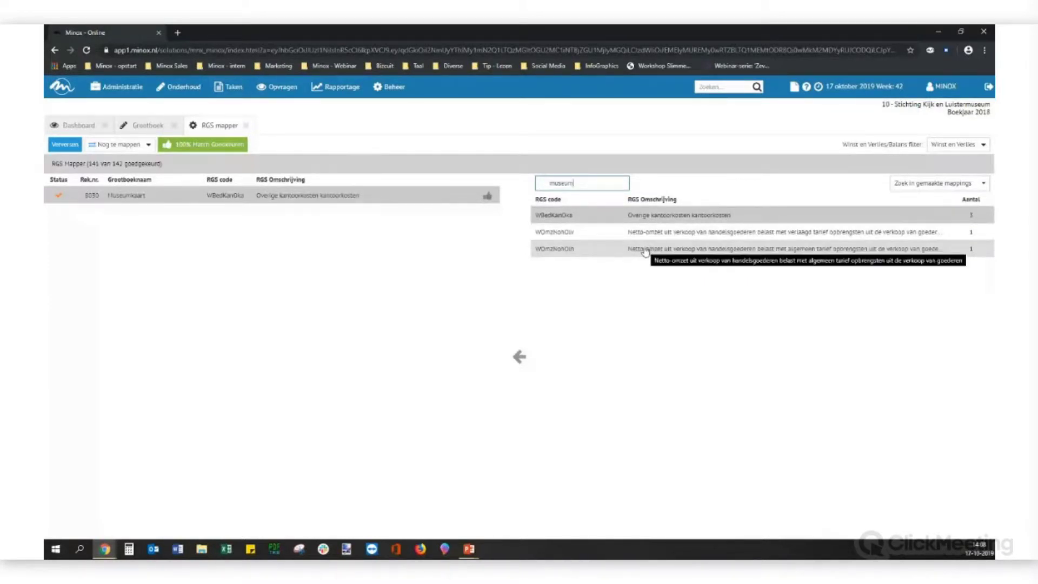
drag(632, 237, 291, 201)
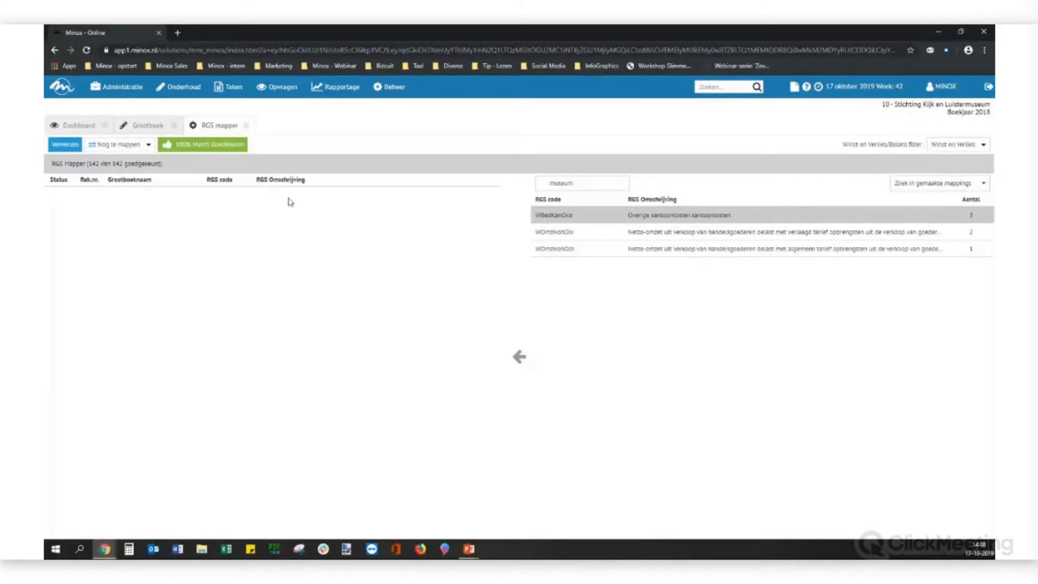
Set the mapper filter to "Geen filter" and review the RGS codes assigned to the ledger accounts.
click(131, 146)
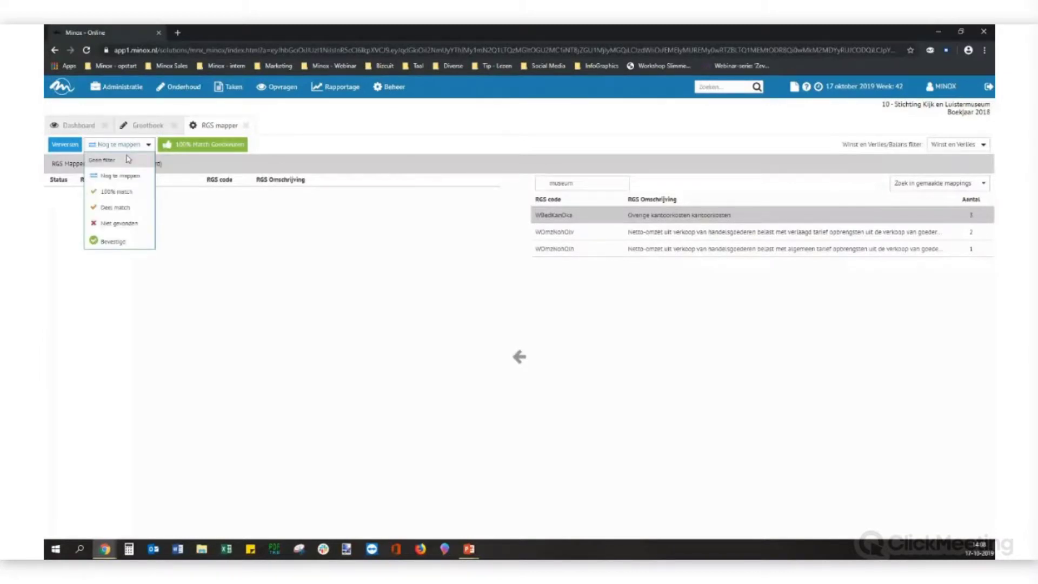
click(128, 159)
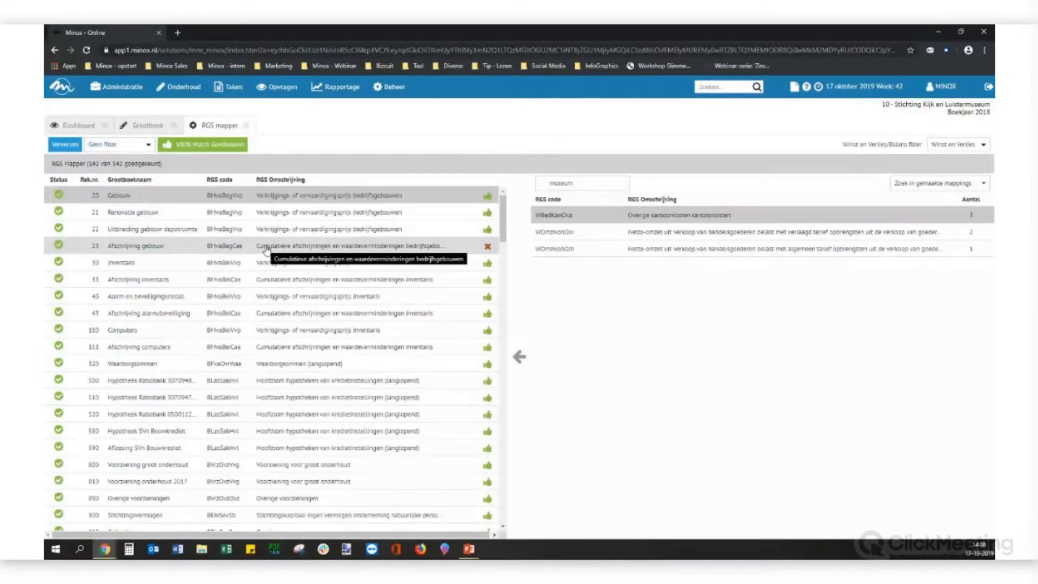
scroll(267, 251, down, 1)
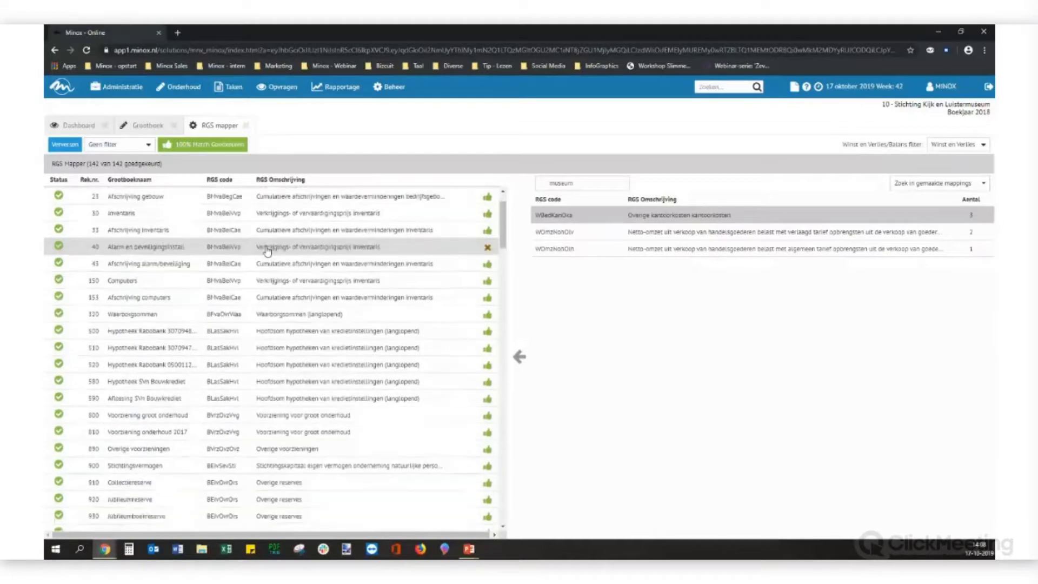
scroll(267, 250, down, 3)
scroll(267, 254, down, 3)
scroll(267, 259, down, 2)
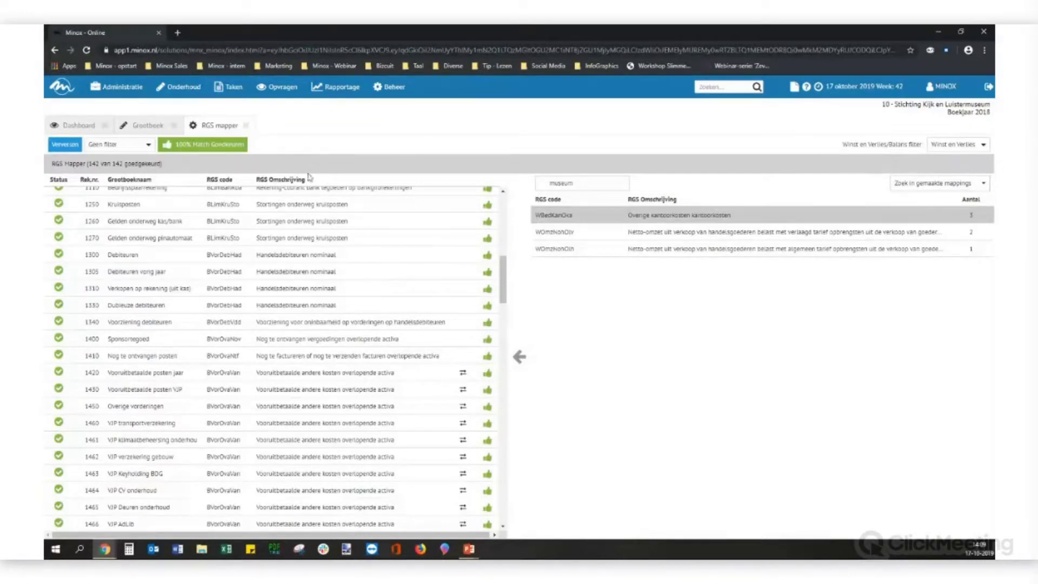
Open the RGS analyzer for the current administration.
click(246, 88)
click(301, 90)
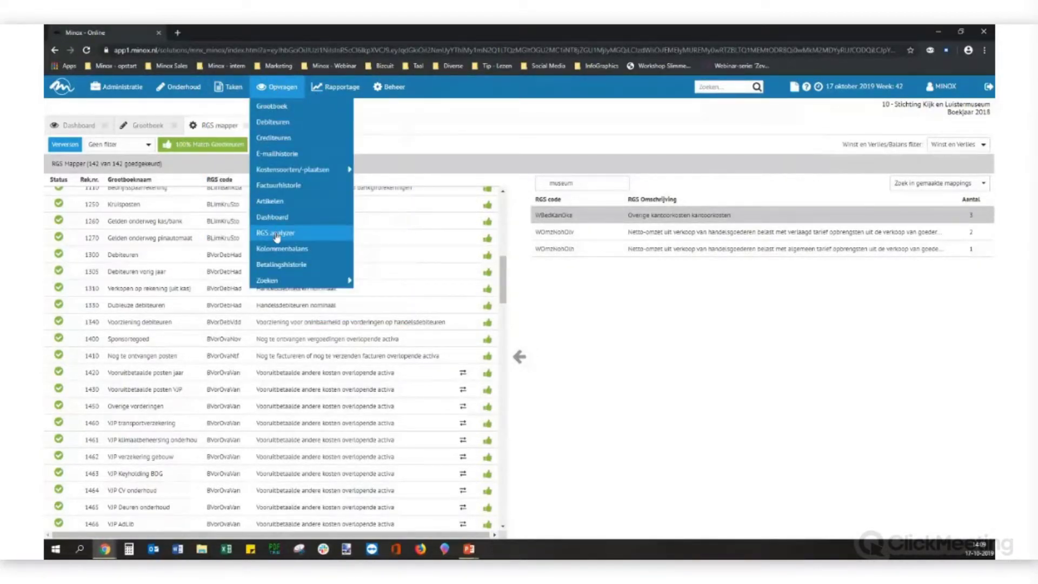
click(277, 234)
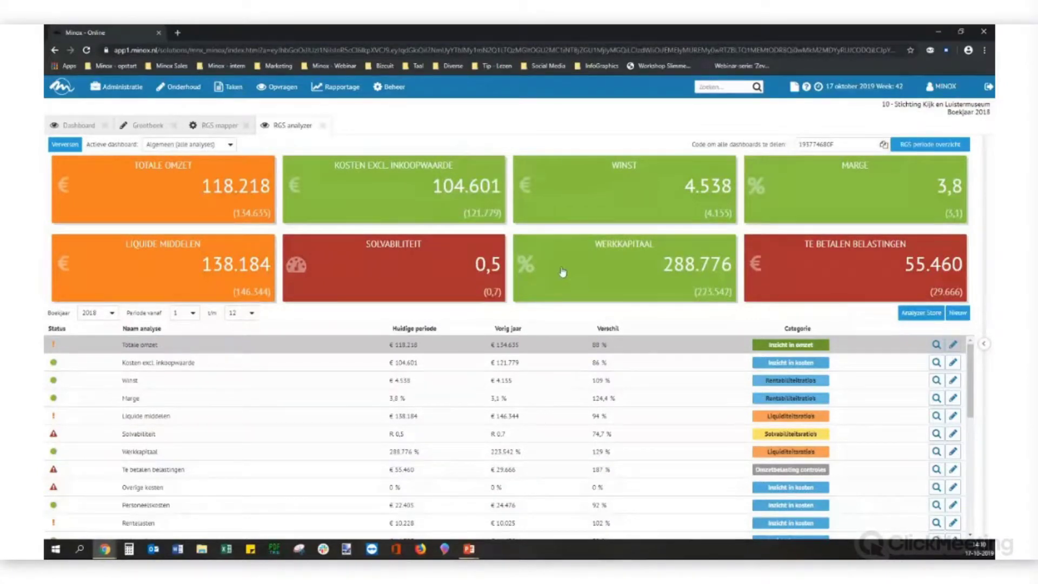
Look through the list of general analyses and switch the active dashboard to "Inzicht in omzet".
scroll(272, 393, down, 10)
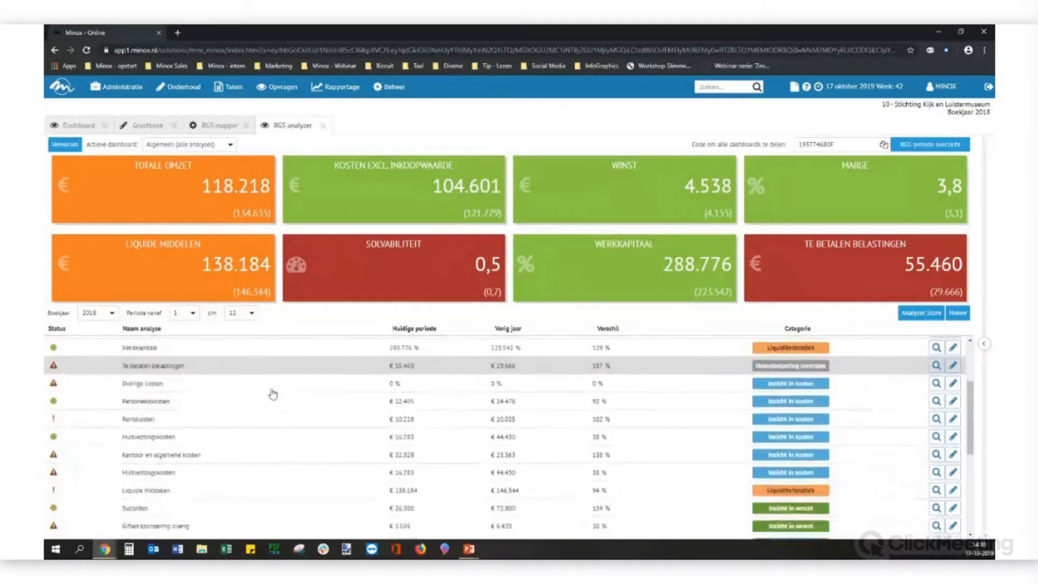
scroll(279, 410, up, 1)
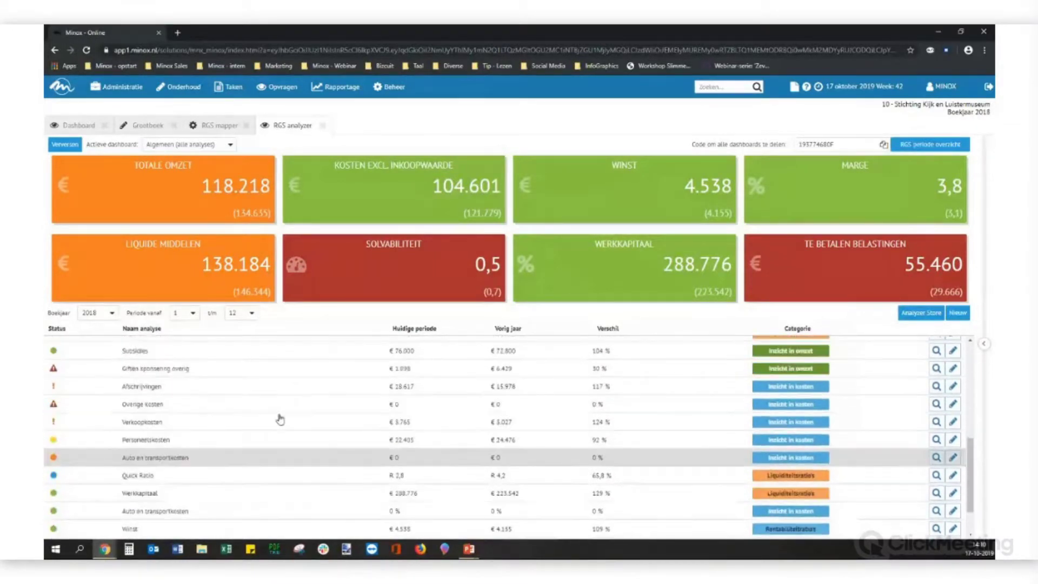
scroll(279, 419, up, 5)
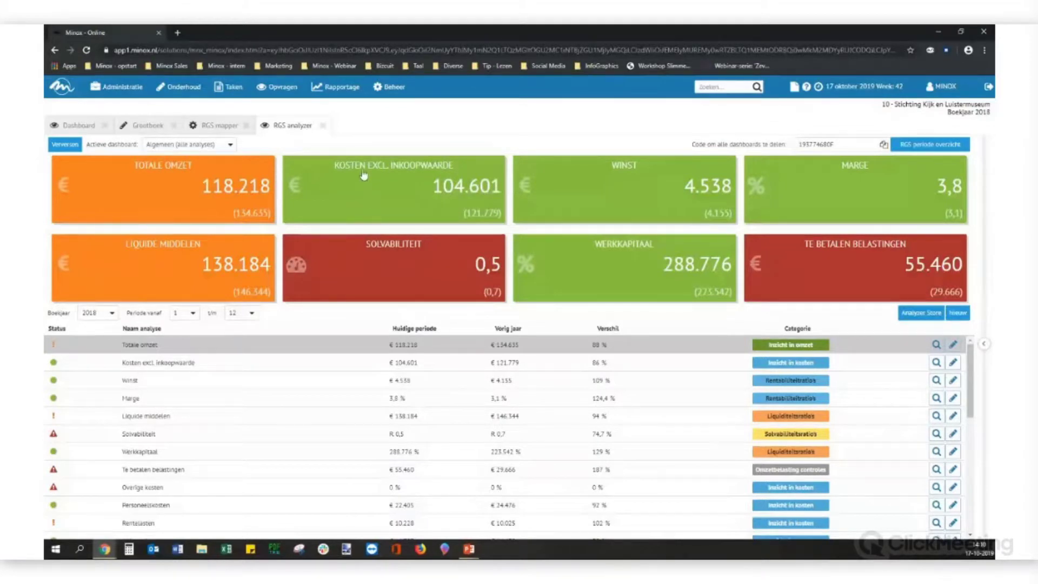
click(231, 144)
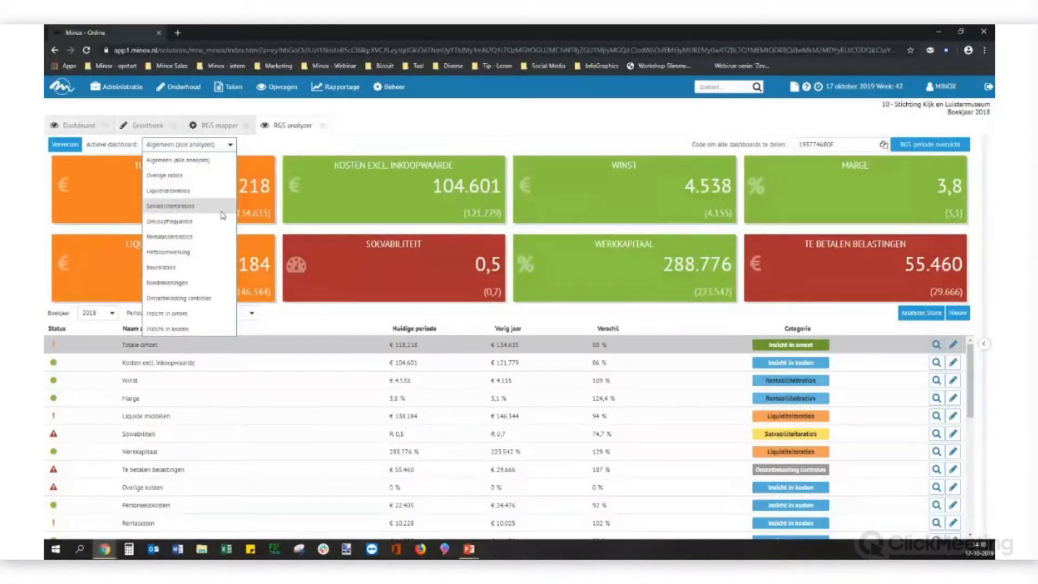
click(184, 314)
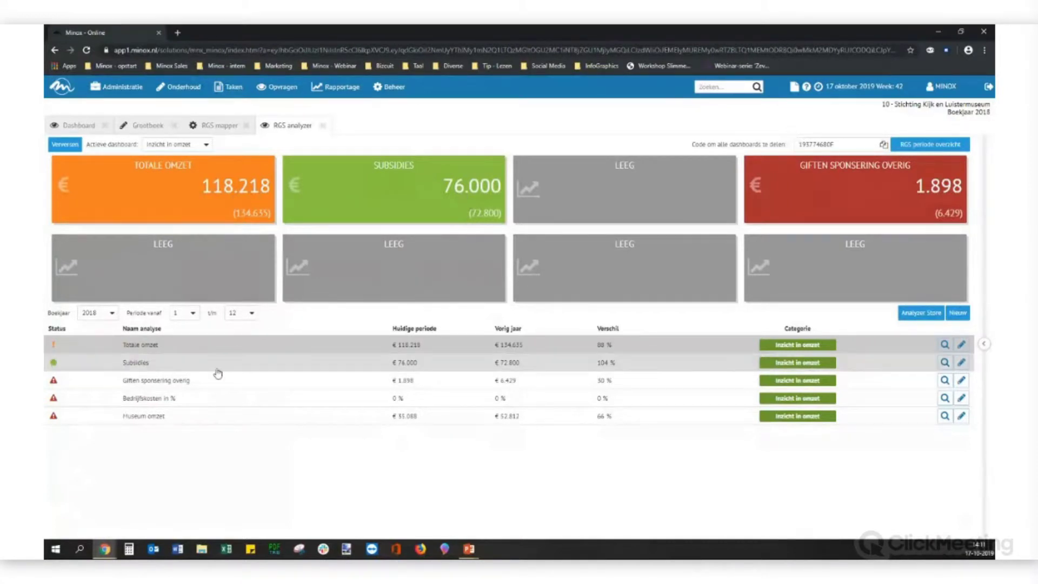
Examine the Subsidies analysis down to the ledger account under Subsidiebaten, with the figures per period and as "Cumulatief".
click(944, 363)
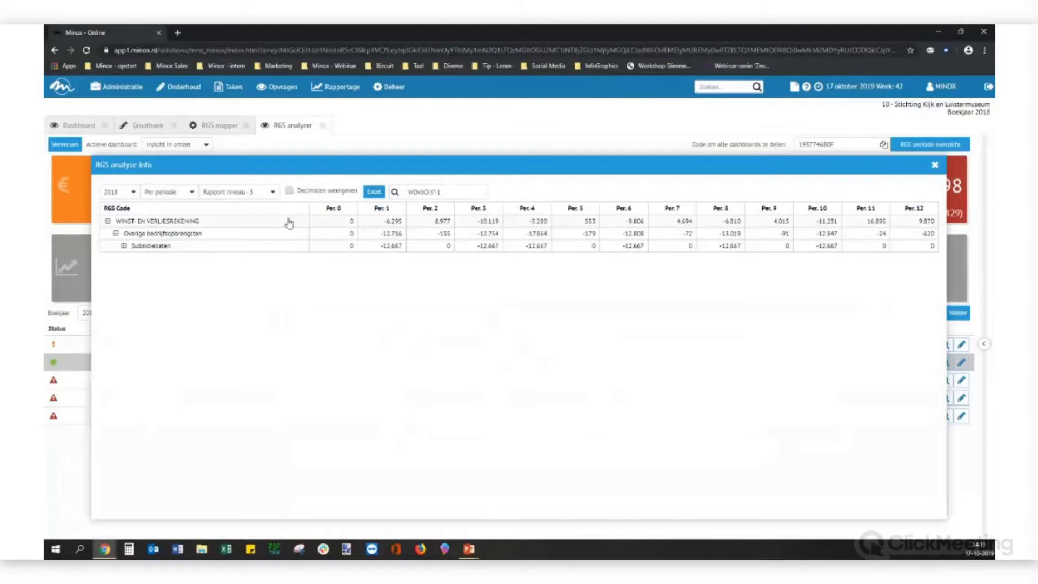
click(124, 246)
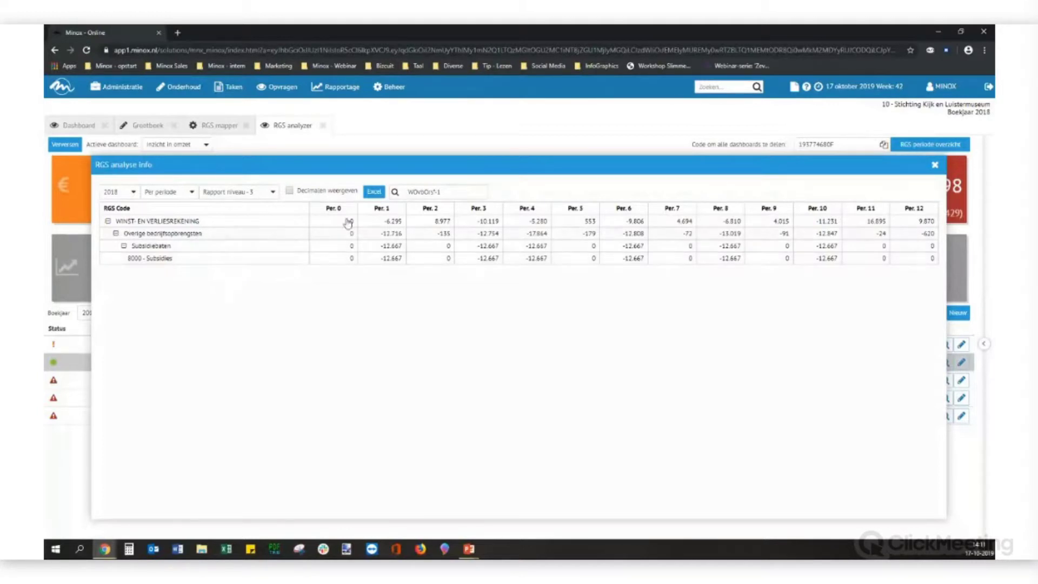
click(232, 262)
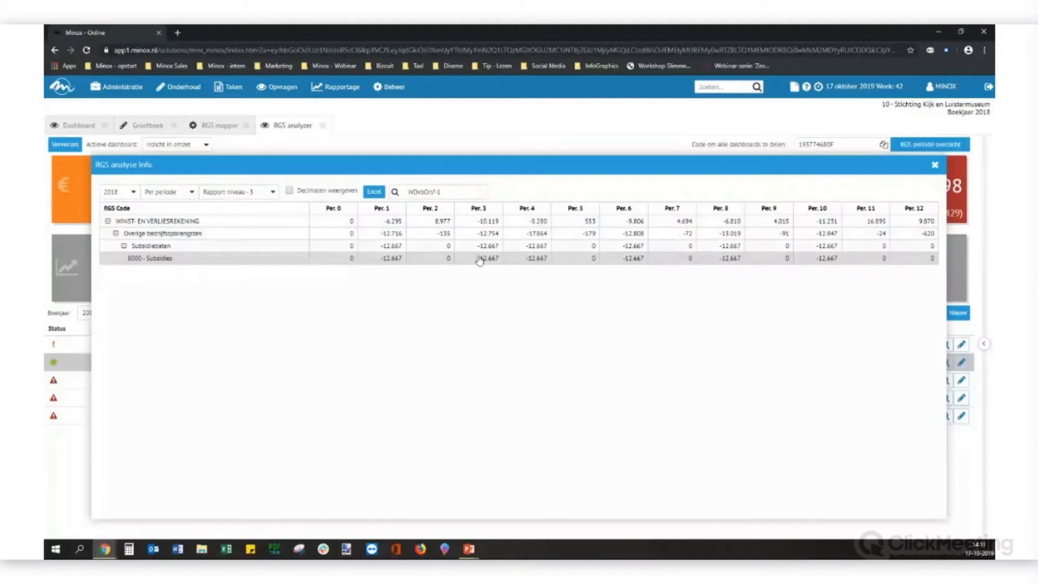
click(183, 193)
click(174, 224)
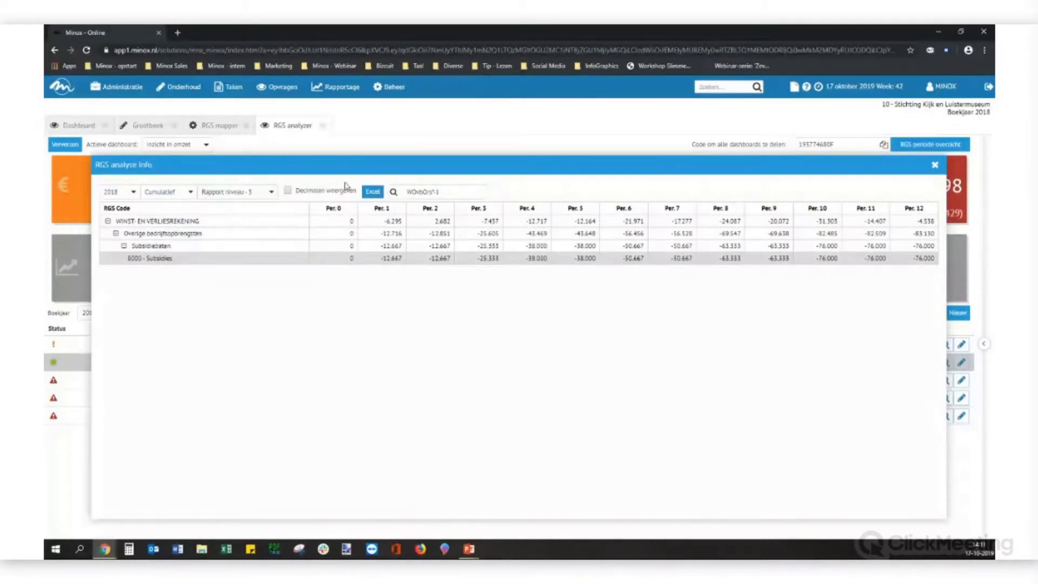
click(935, 164)
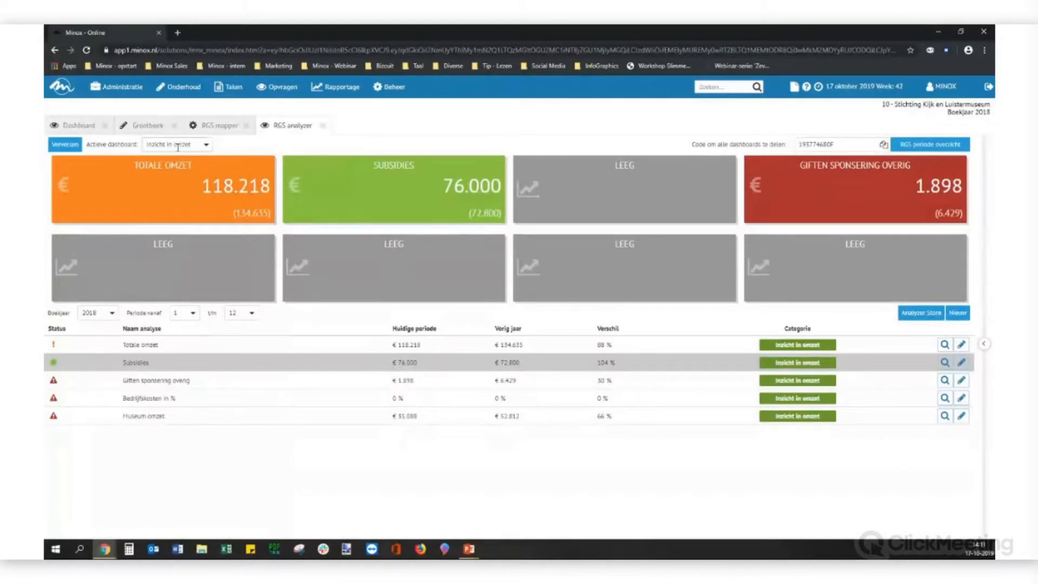
click(207, 145)
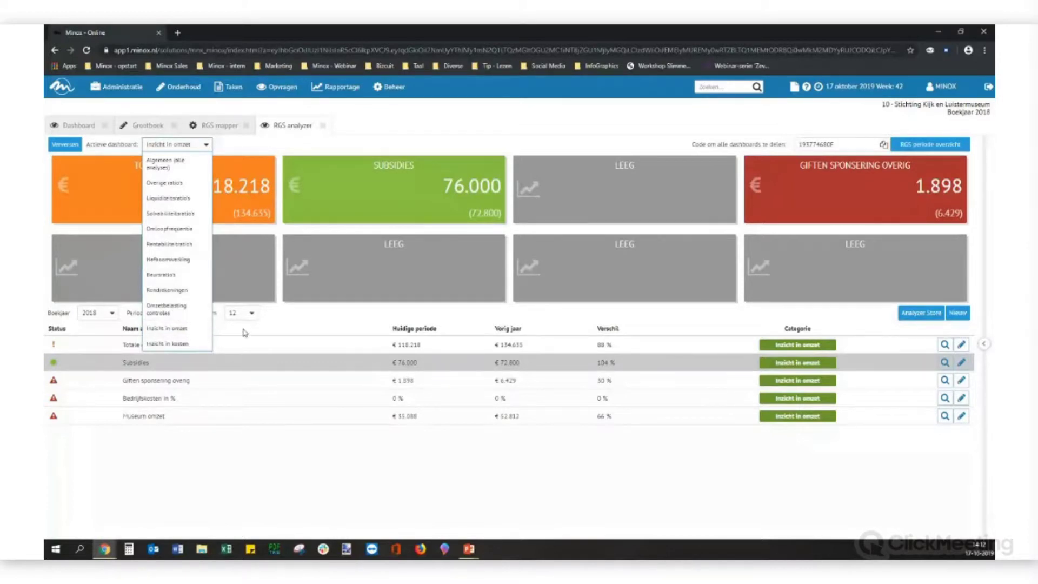
click(350, 455)
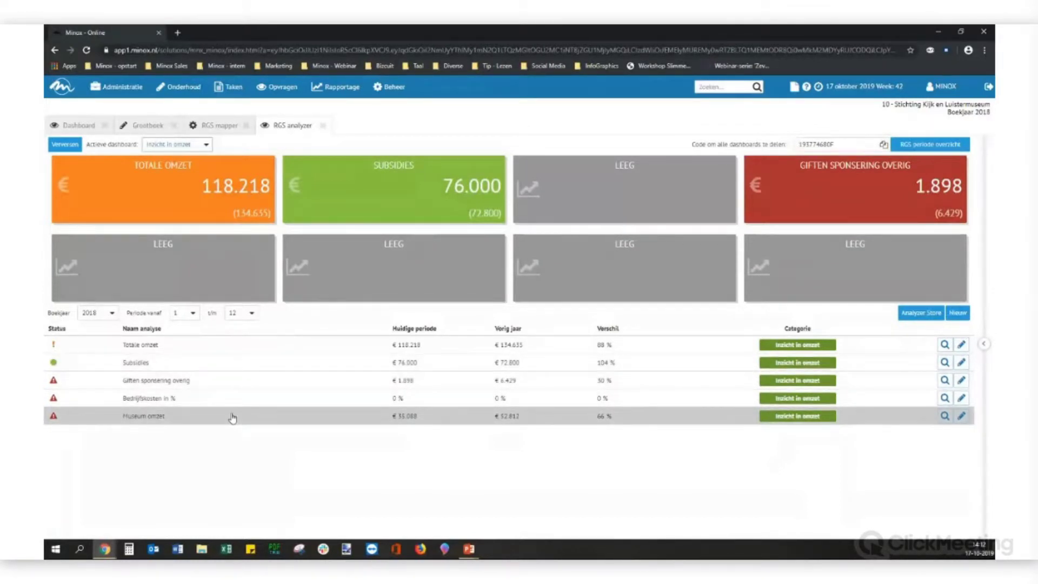
Open the settings of the Museum omzet analysis and place it on the free third tile of the dashboard's upper row.
click(961, 416)
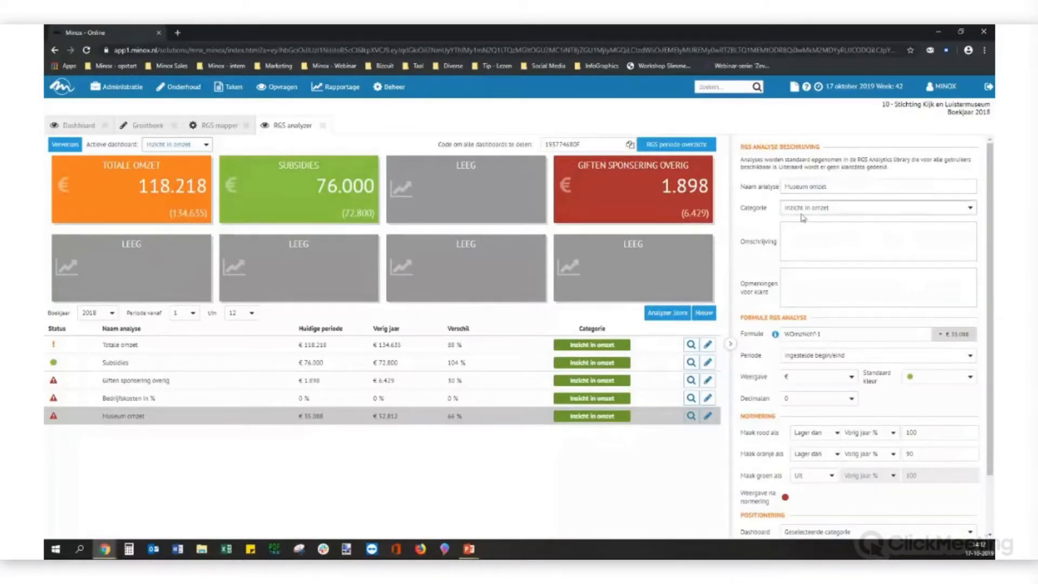
click(810, 239)
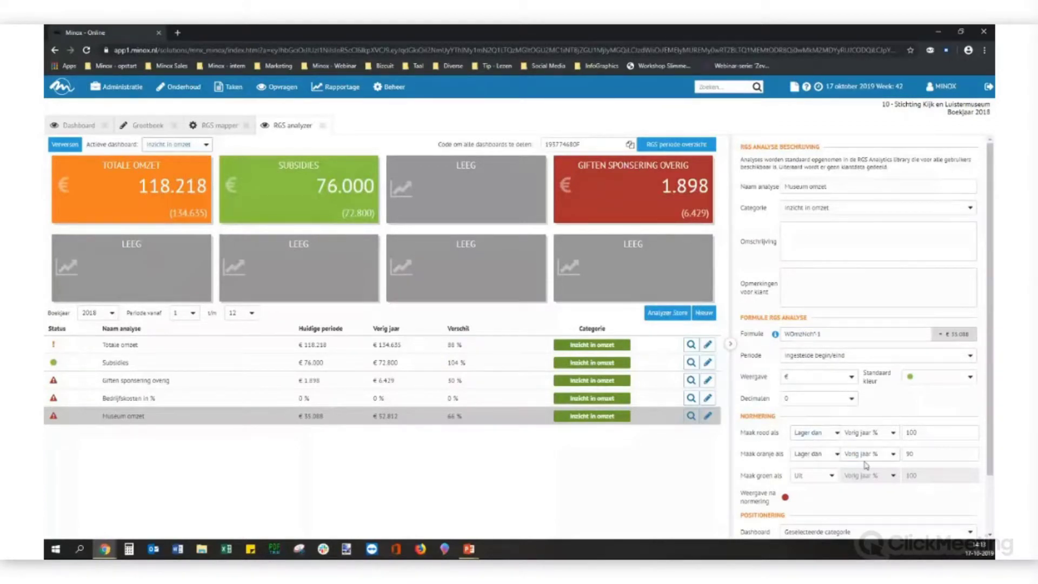
scroll(865, 465, down, 1)
scroll(866, 465, down, 1)
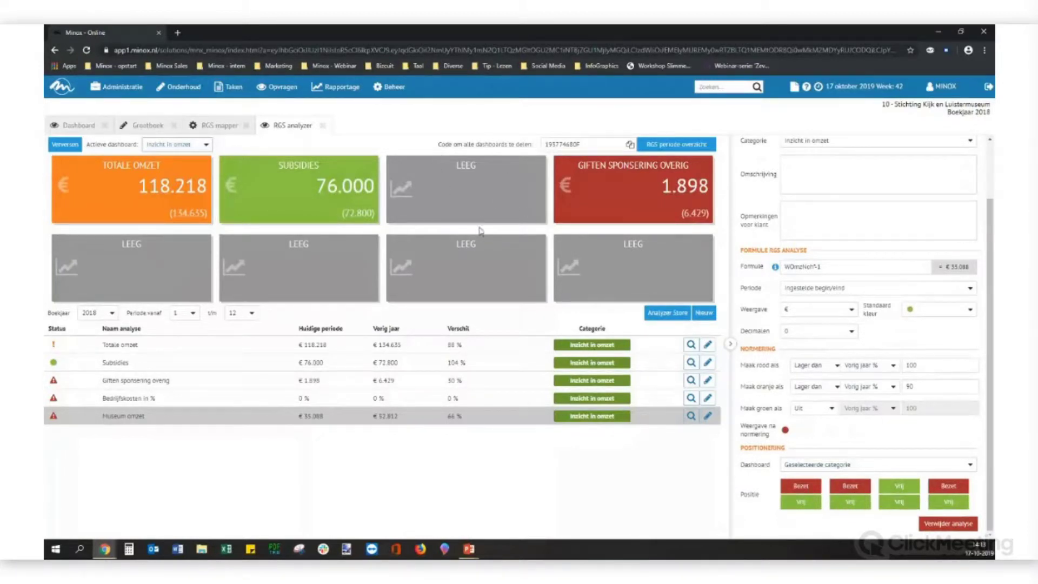
click(910, 488)
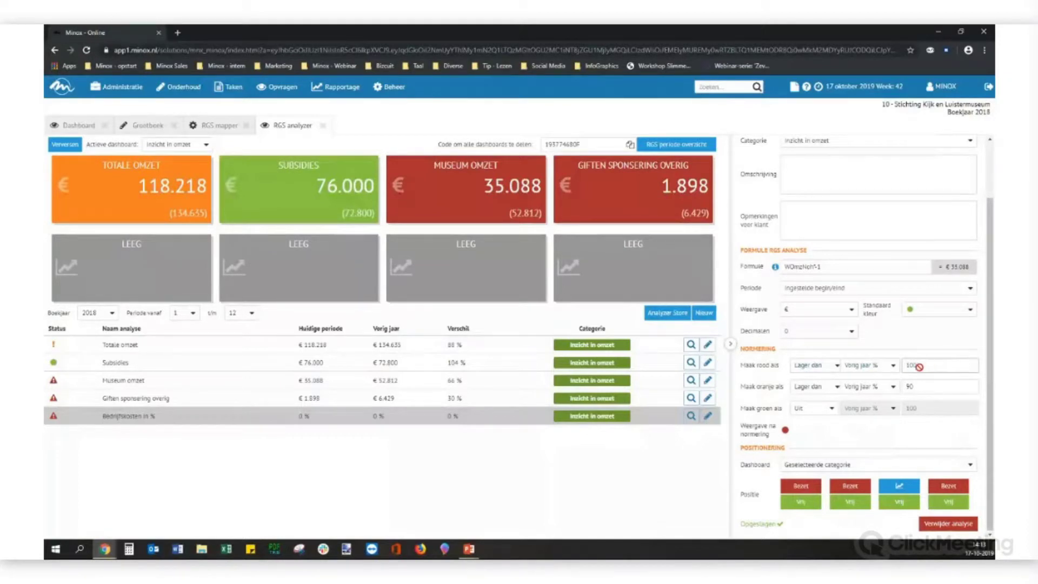
Set the Museum omzet analysis to turn green when "Hoger dan" 110 for "Vorig jaar %".
click(810, 409)
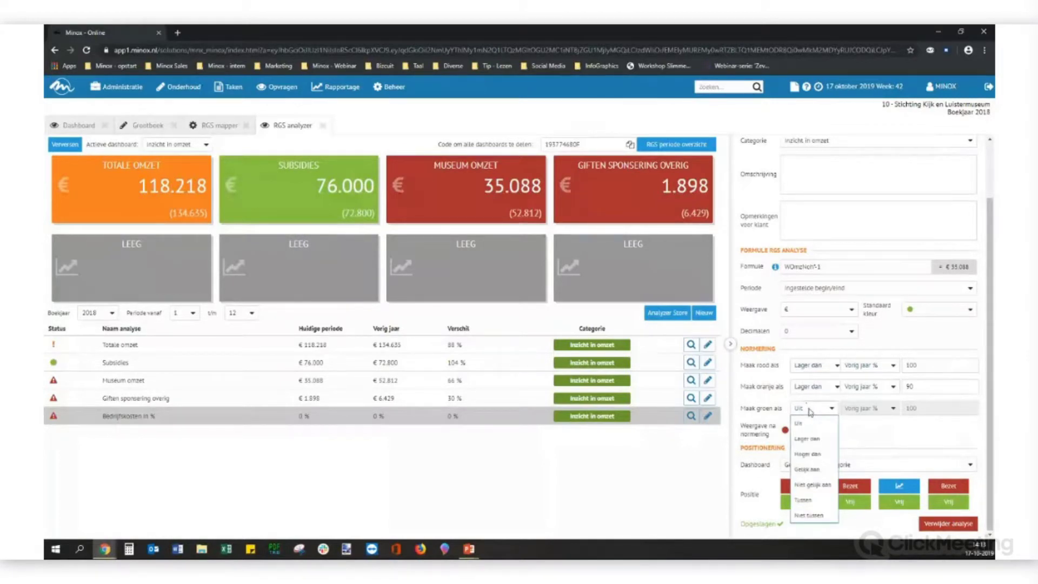
click(812, 456)
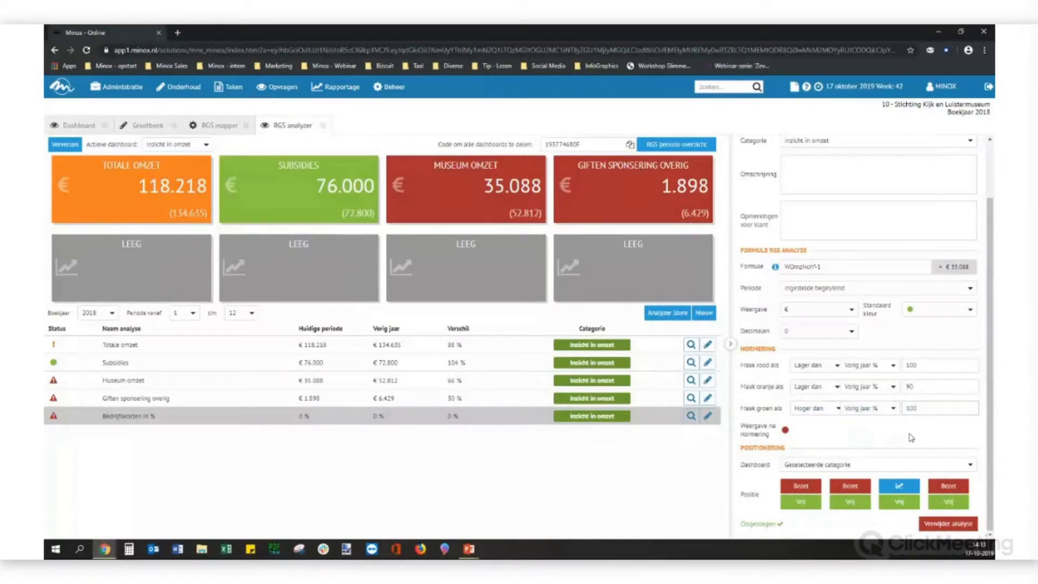
click(921, 408)
key(BackSpace)
key(BackSpace)
text(10)
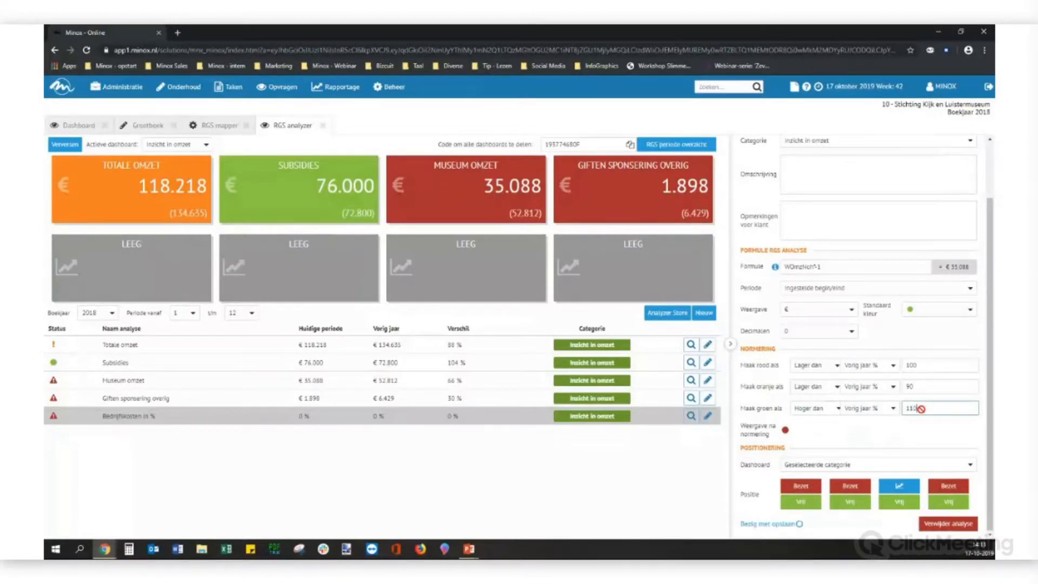
click(911, 434)
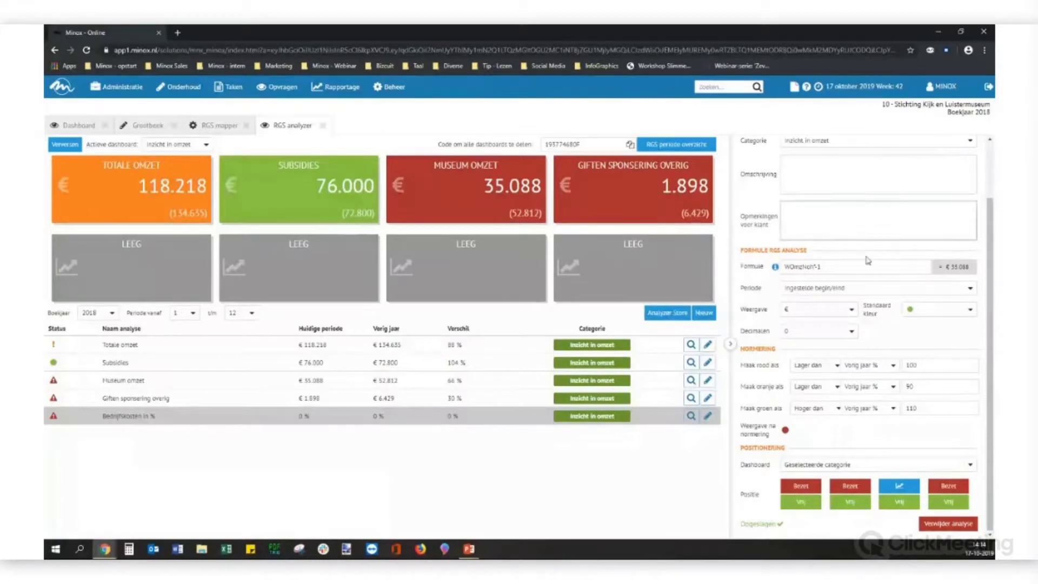
Set the standard colour of the Museum omzet analysis to blue.
click(940, 313)
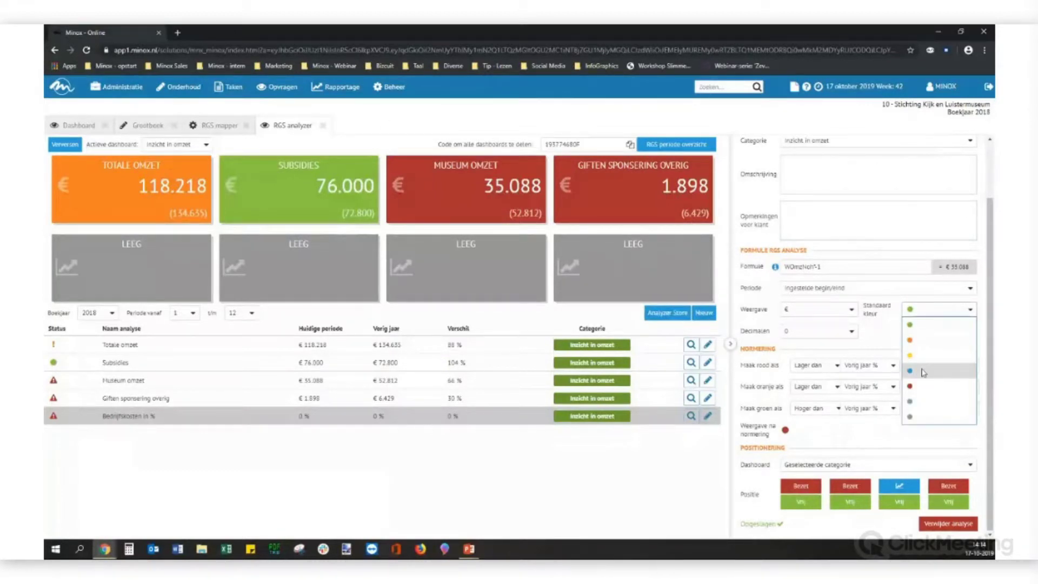
click(921, 371)
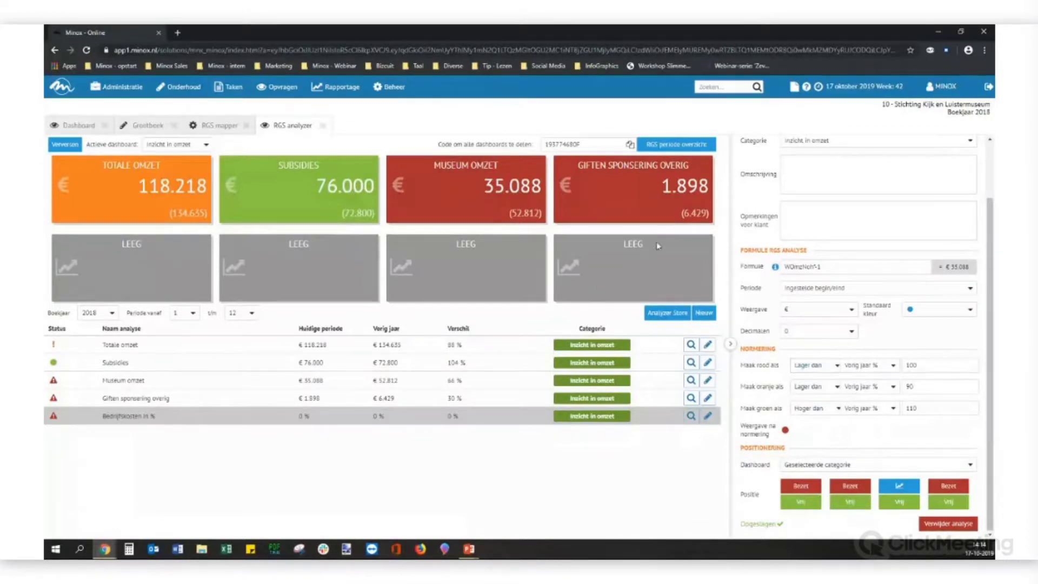
scroll(800, 317, up, 2)
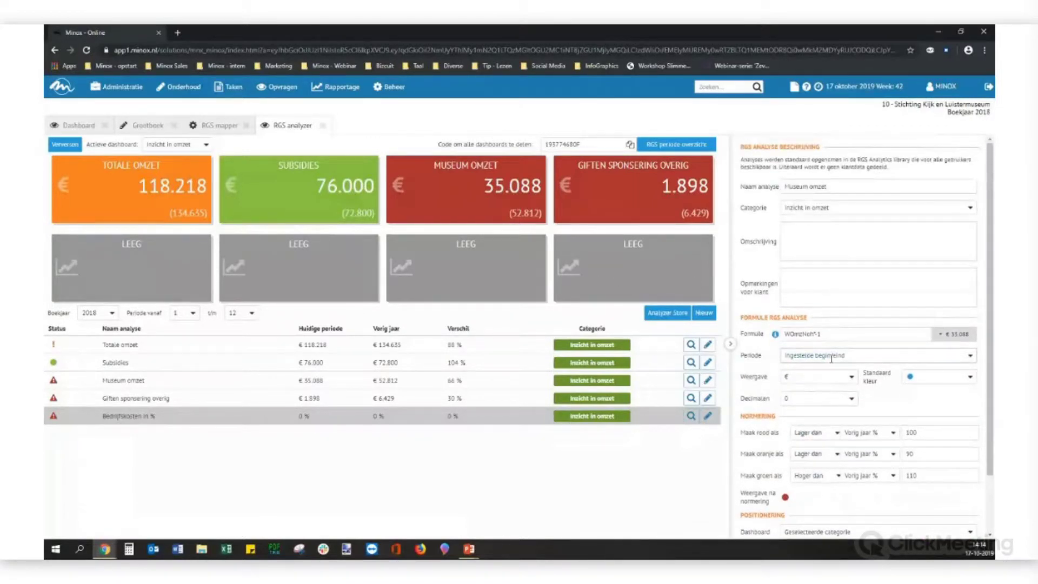
click(807, 294)
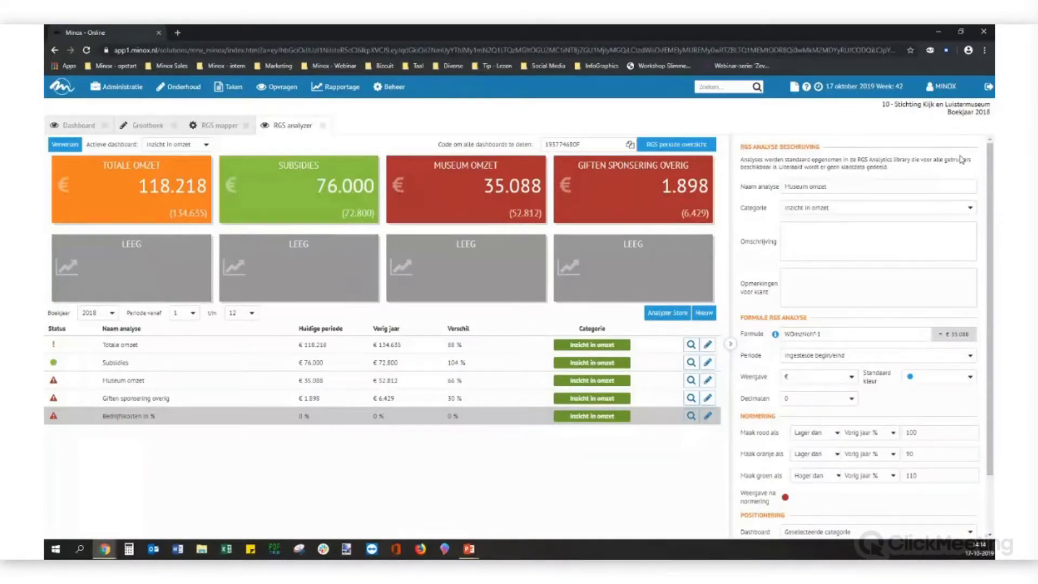
In the Analyzer Store, filter on "Gevalideerde Minox analyses" and activate the Totale kosten analysis for the dashboard.
click(667, 312)
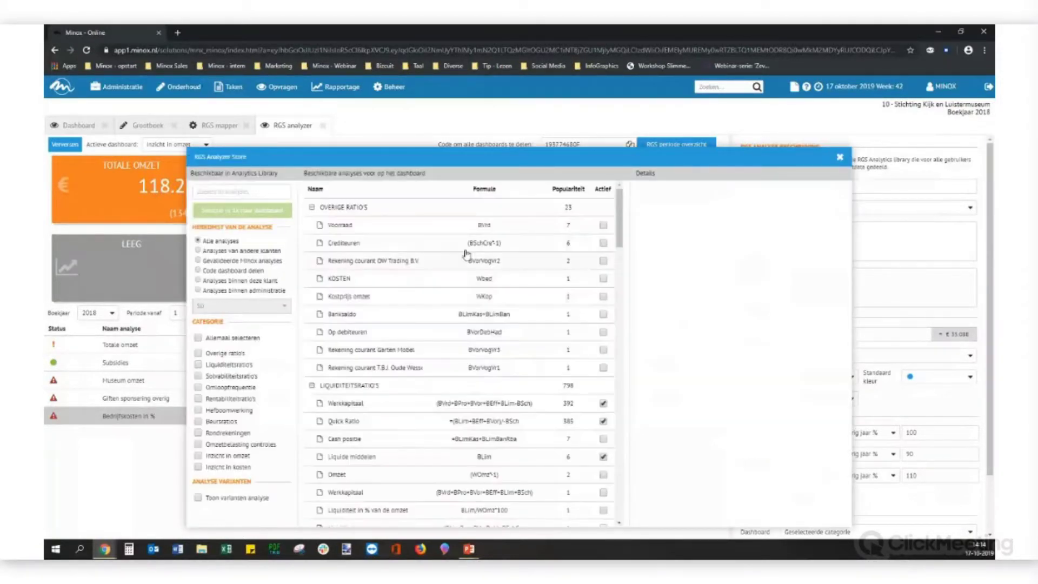
click(237, 261)
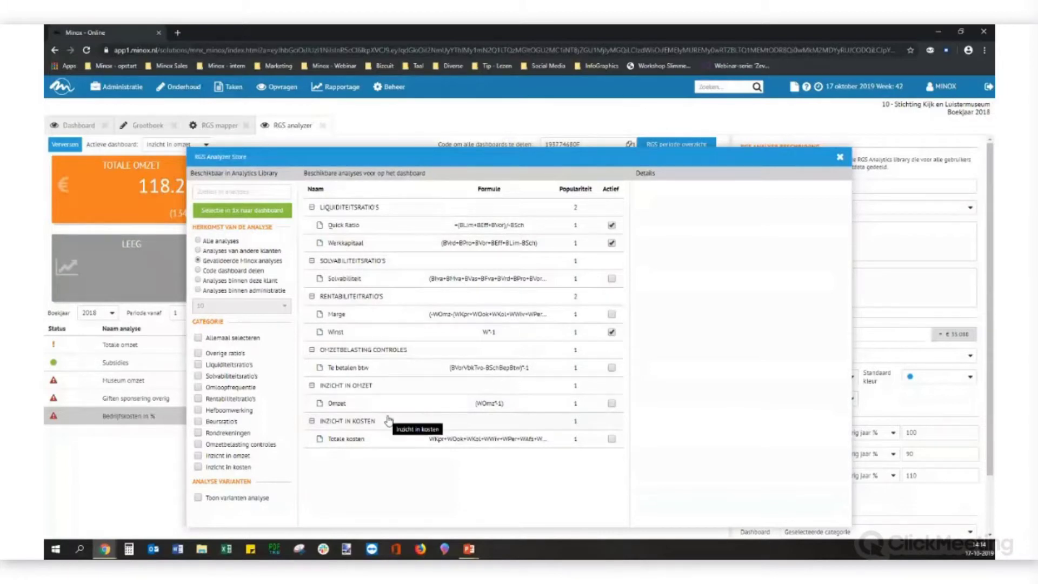
click(369, 439)
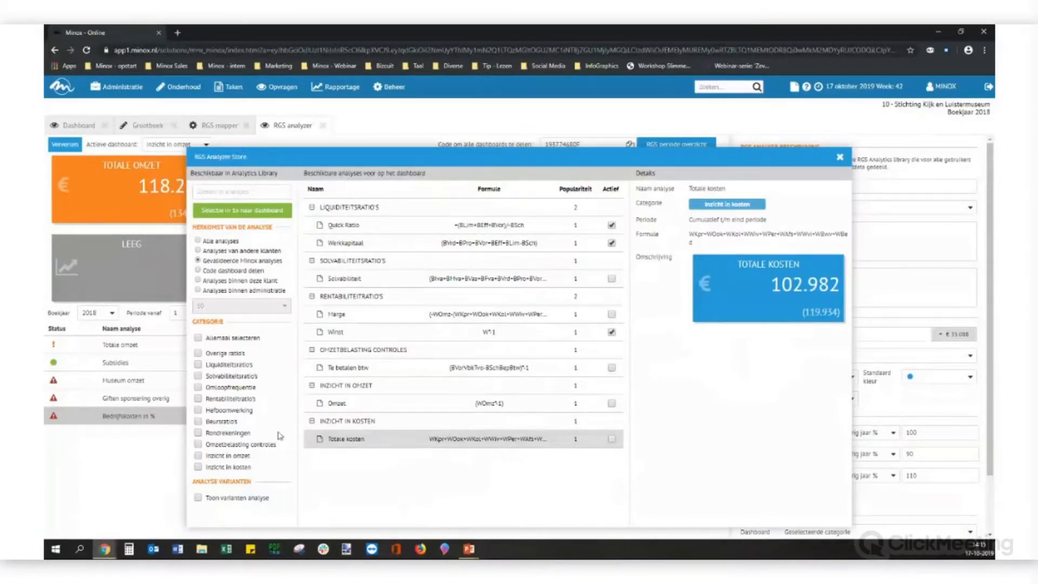
click(612, 442)
click(839, 159)
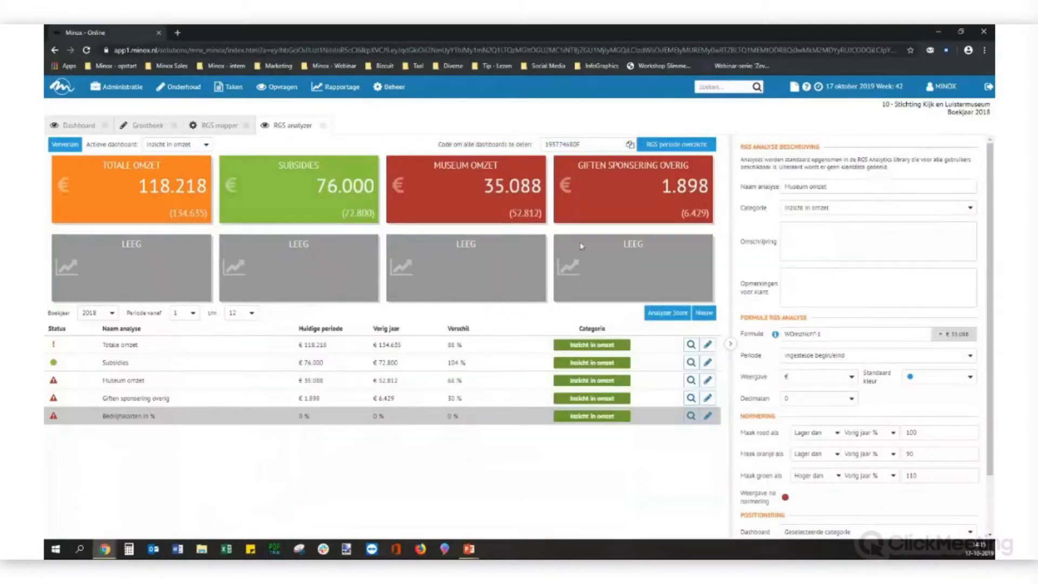
Switch the active dashboard to "Inzicht in kosten" and open the settings of the Totale kosten analysis.
click(168, 145)
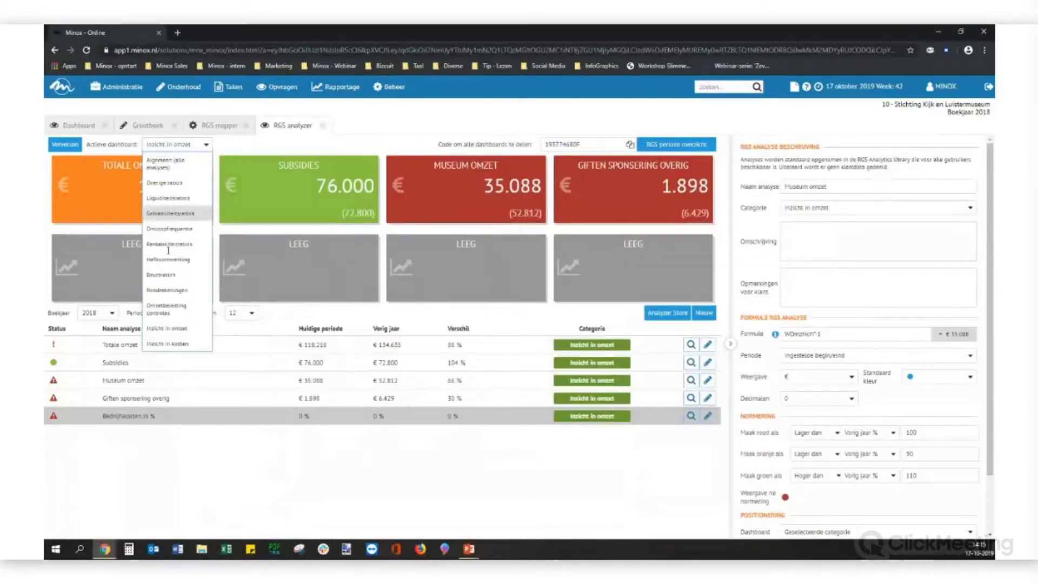
click(170, 343)
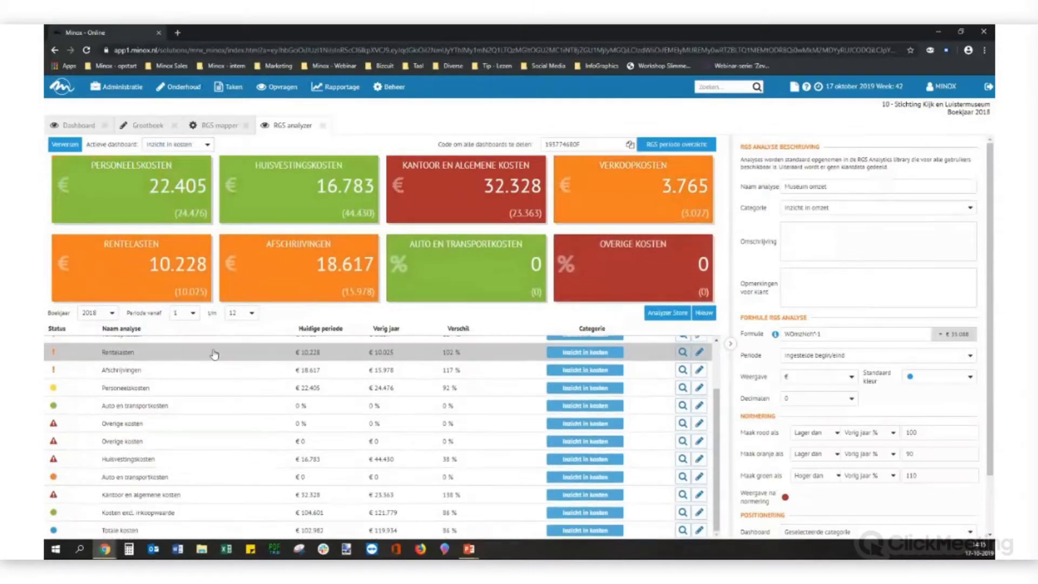
click(189, 528)
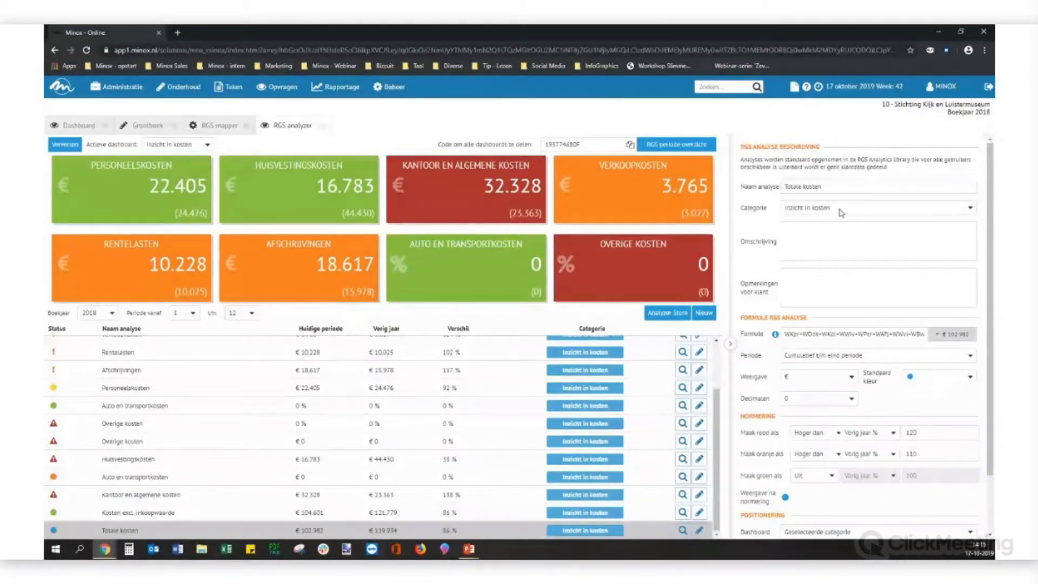
click(825, 274)
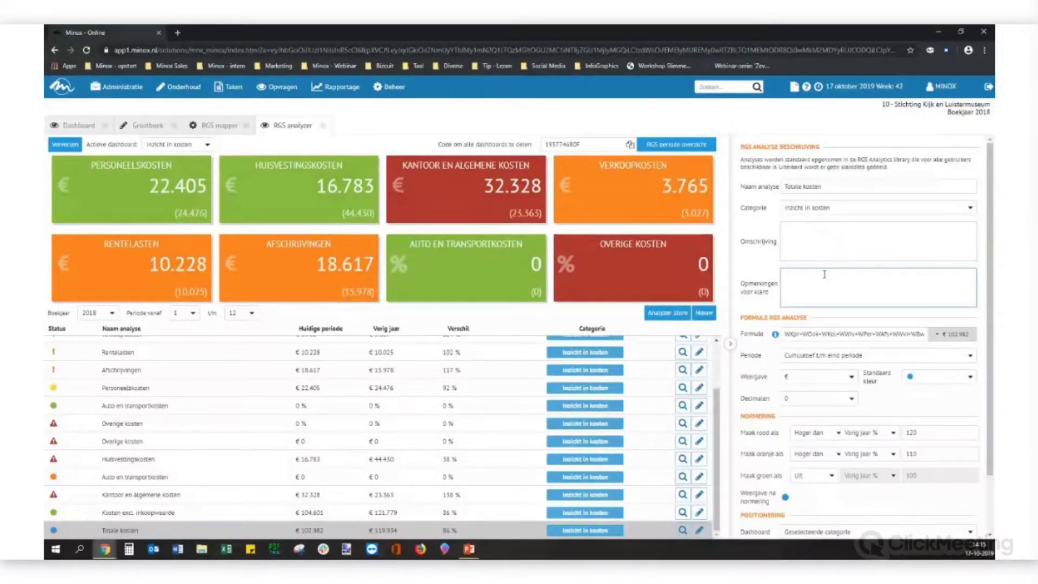
Create a new analysis named "Bedrijfskosten huisvesting" in the category "Inzicht in kosten".
click(705, 313)
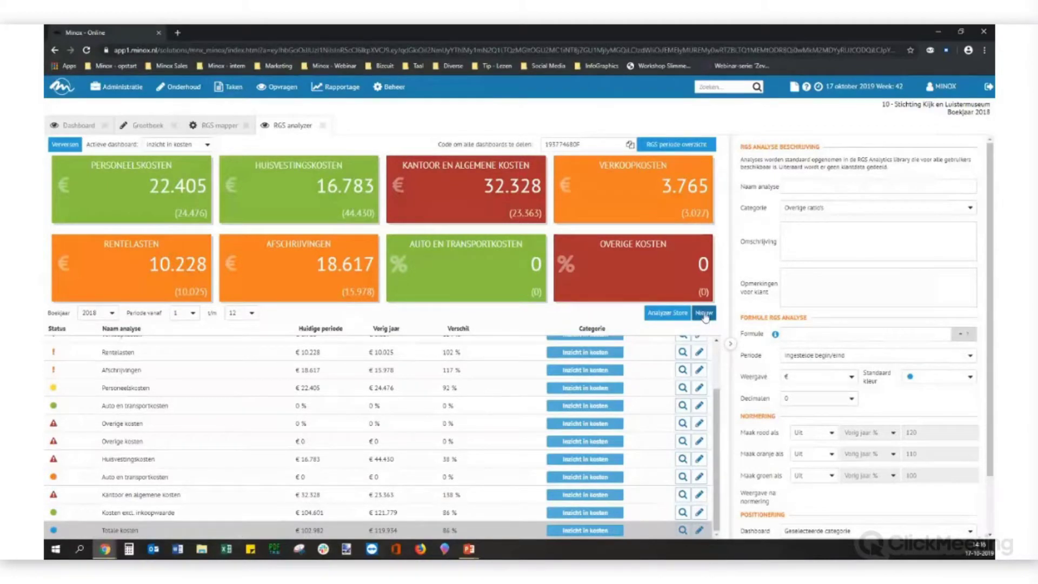
click(809, 182)
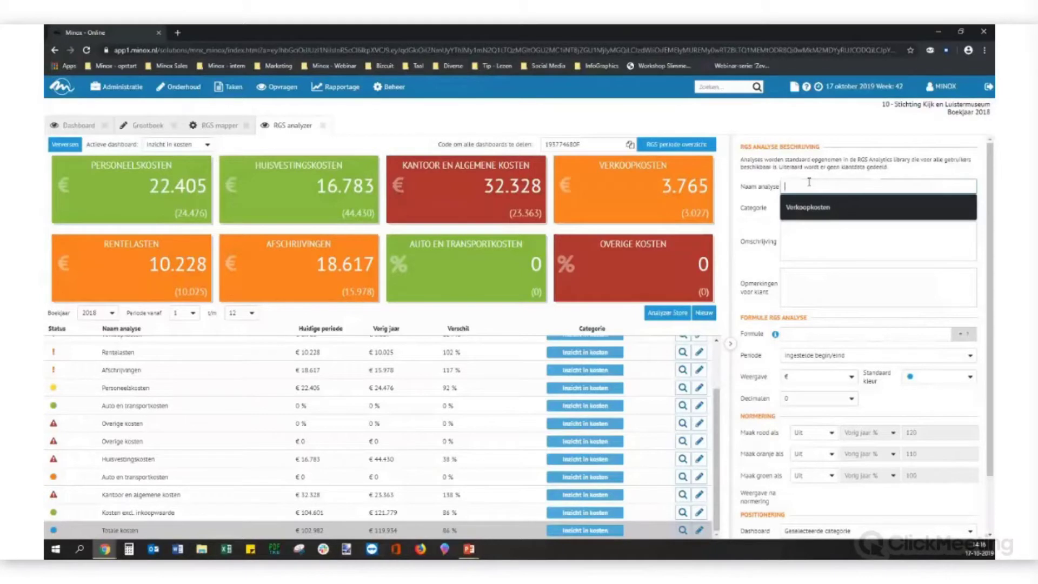
text(Bedrijfskosten)
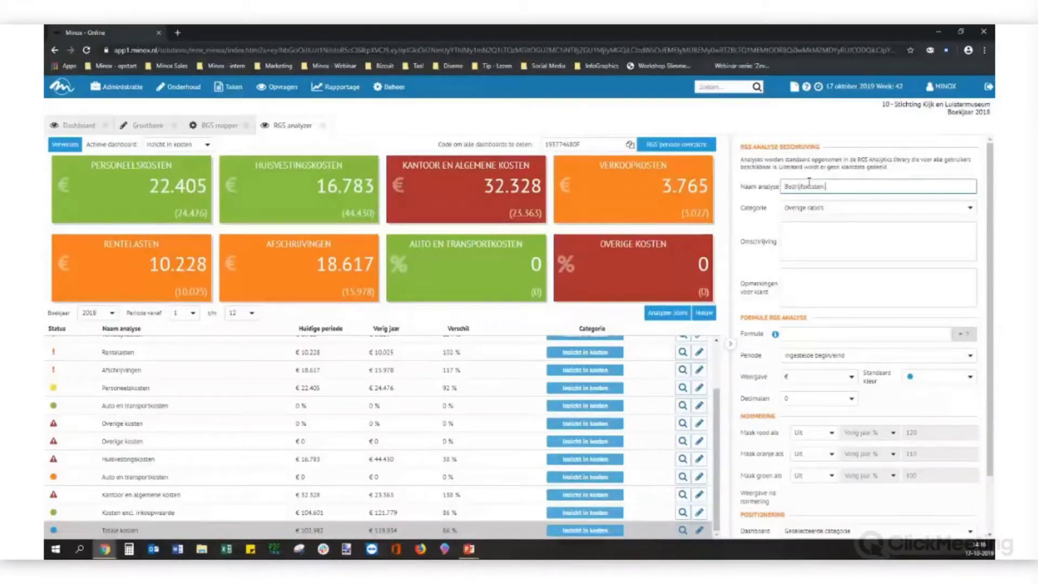
text( huis)
text(h)
text(vesting)
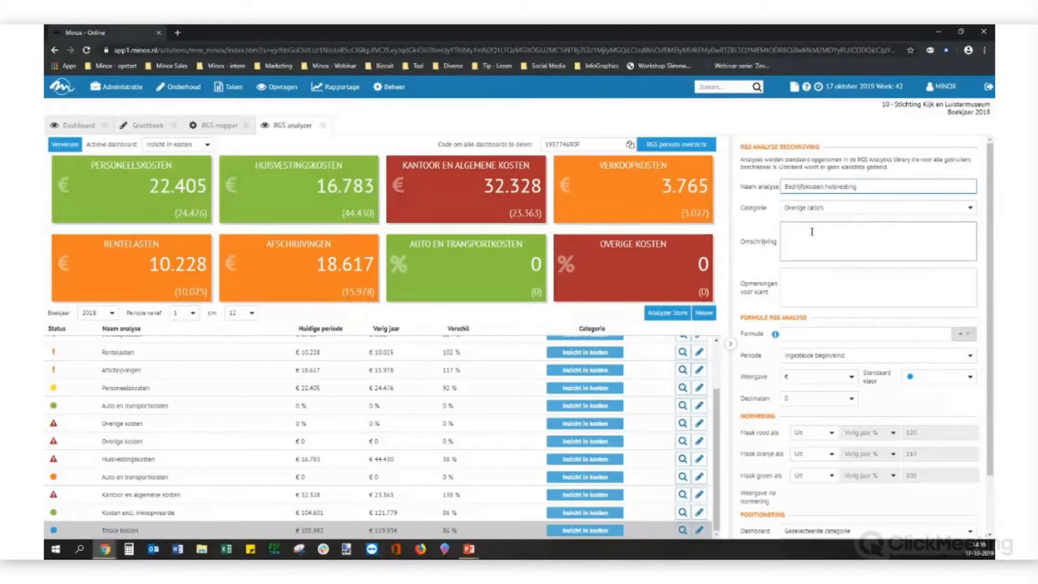
click(874, 206)
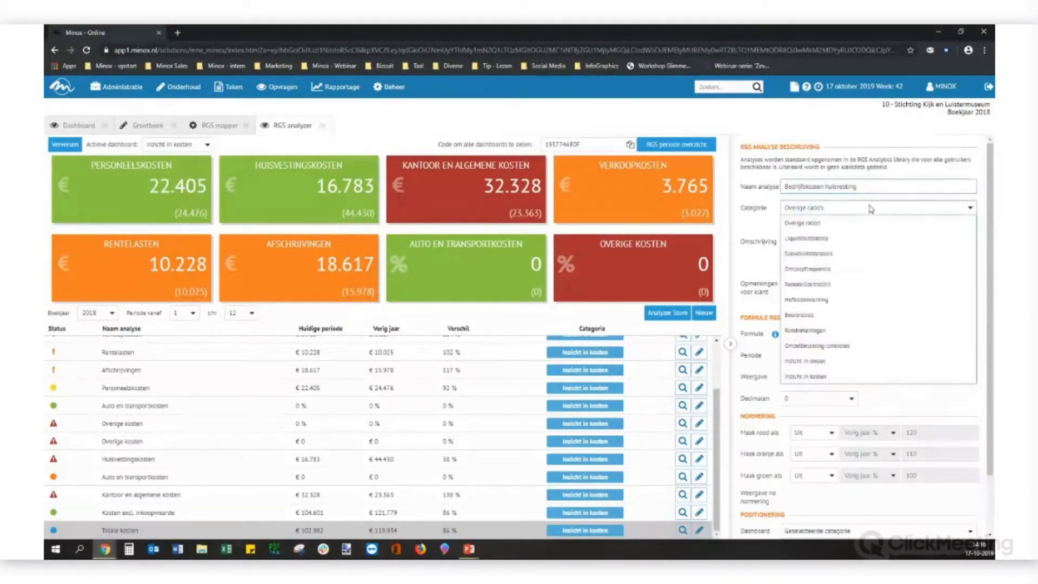
click(830, 379)
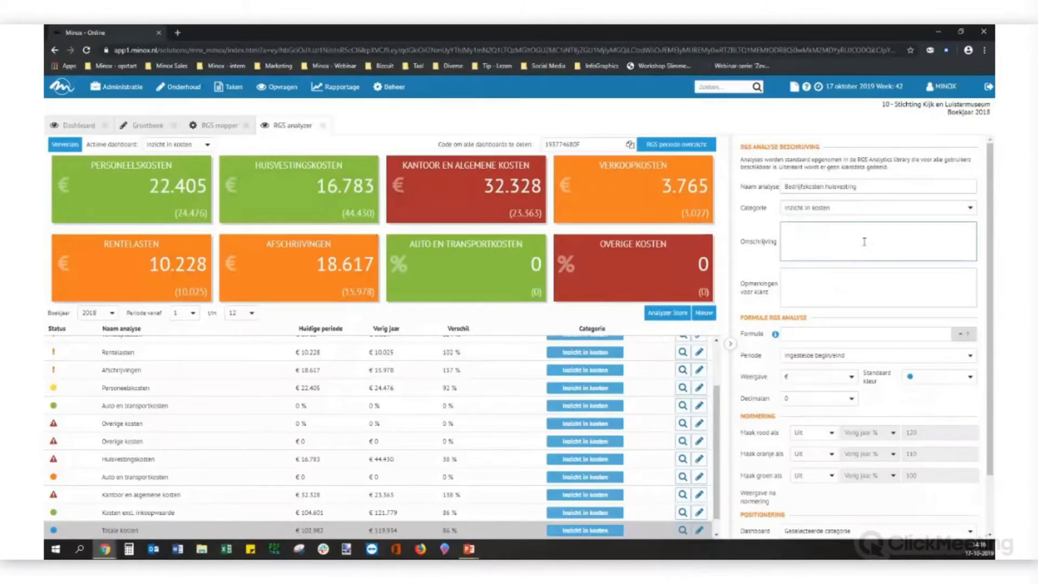
Enter the RGS code WBedHui as the formula of the new analysis.
scroll(848, 269, down, 1)
scroll(848, 269, down, 2)
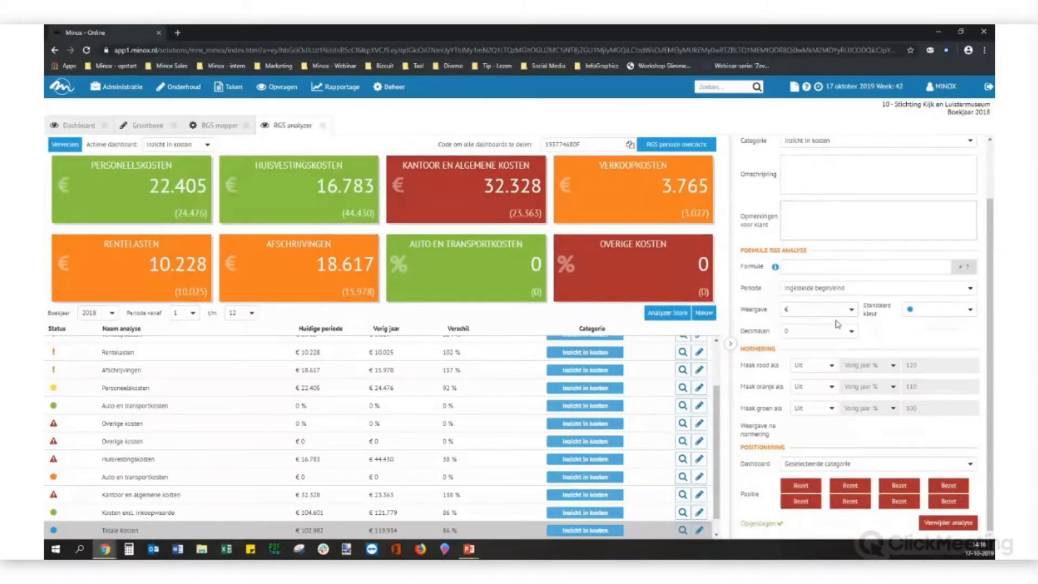
click(865, 267)
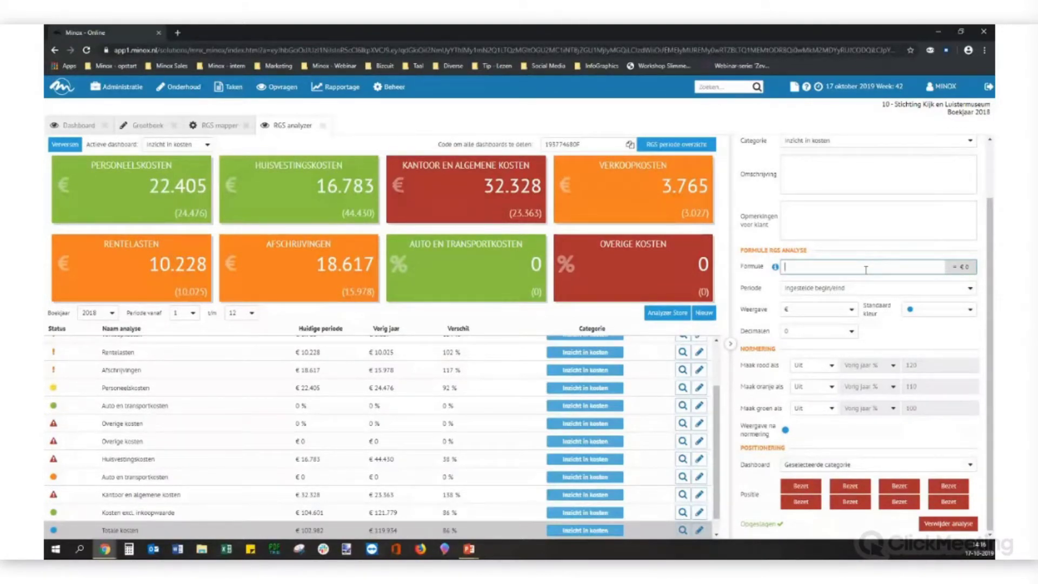
text(W)
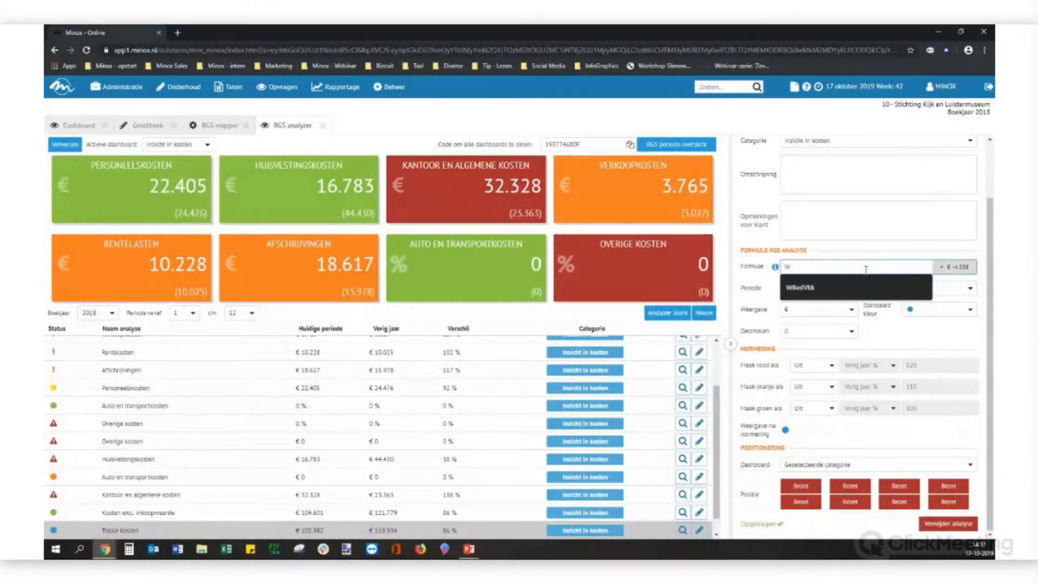
text(B)
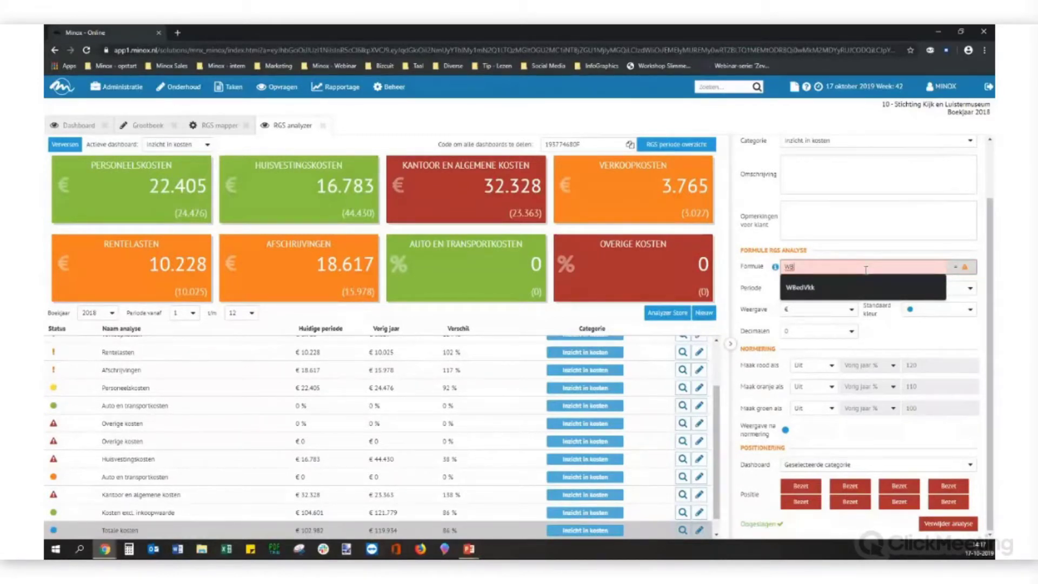
key(BackSpace)
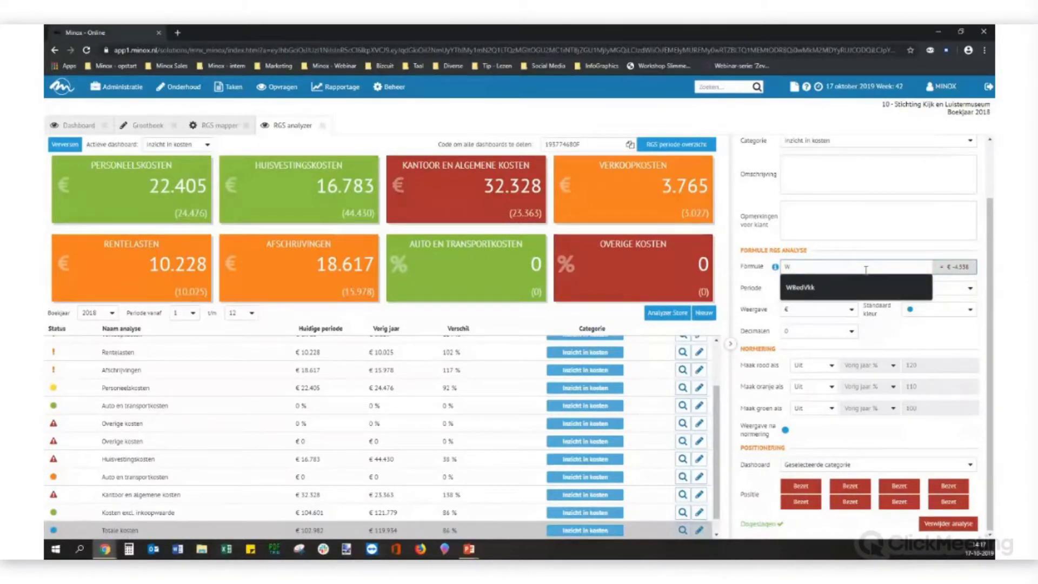
text(Bed)
text(Hui)
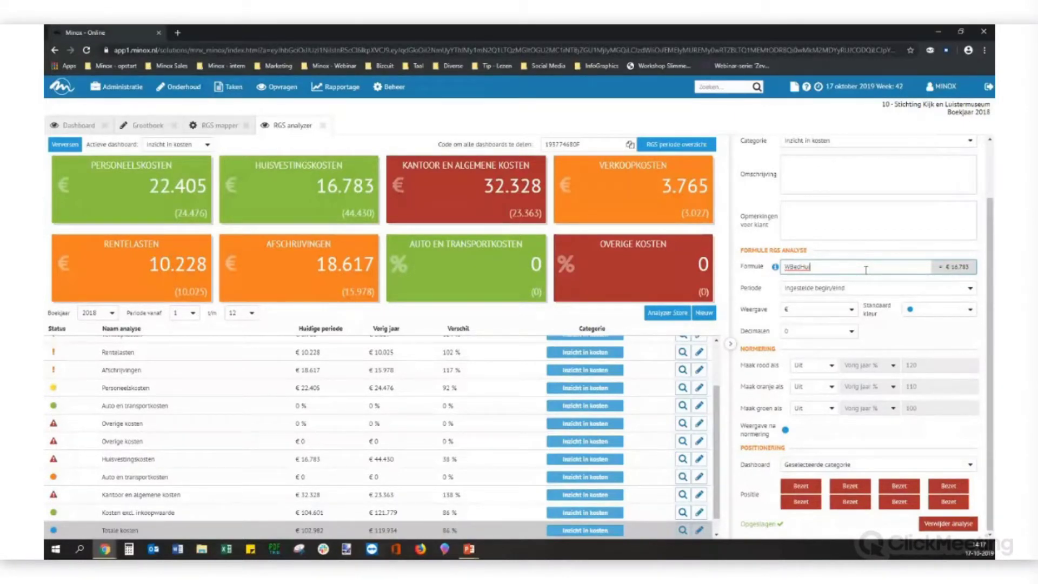
Try extending the WBedHui formula code with the suffixes Gwe and Ong, removing each one again.
text(Gwe)
key(BackSpace)
key(BackSpace)
key(BackSpace)
text(Ong)
key(BackSpace)
key(BackSpace)
key(BackSpace)
Complete the formula of Bedrijfskosten huisvesting as WBedHui/WOmz*-100 and set its display format to %.
text(/W)
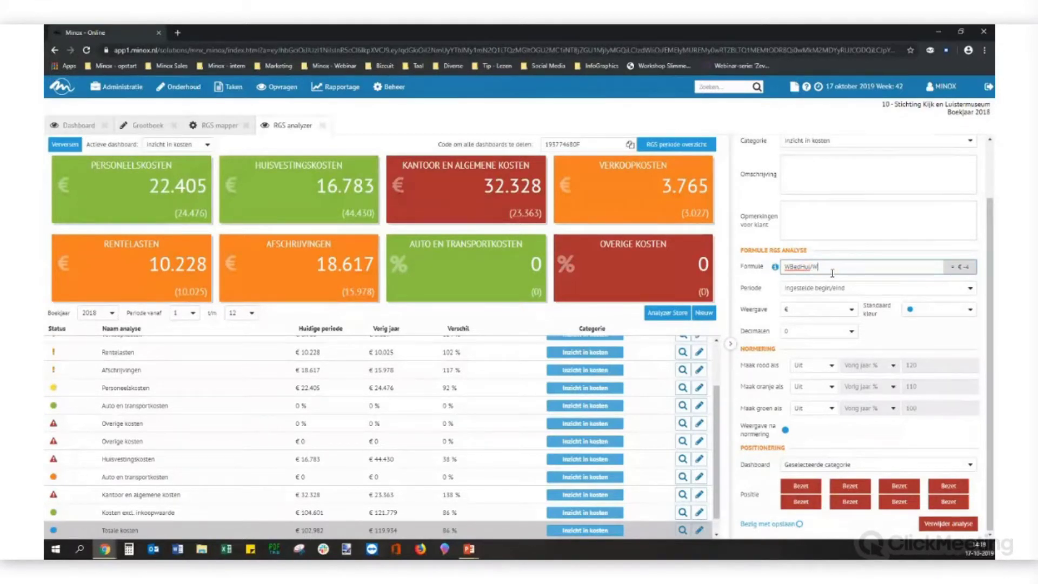
text(Omz)
text(*100)
click(823, 310)
click(812, 331)
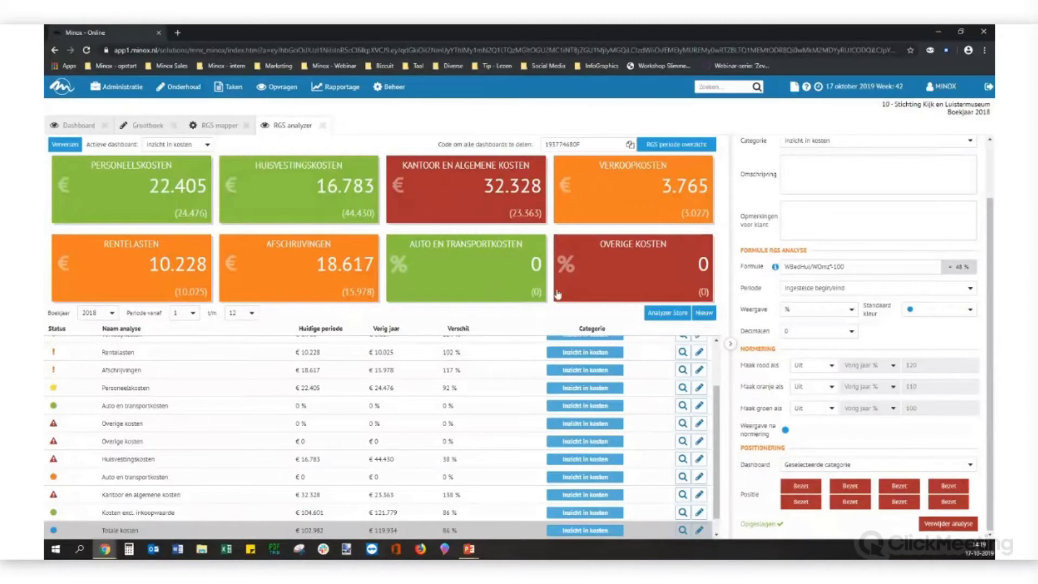
click(845, 272)
Set the dashboard's reporting period to run from period 7 through period 9.
click(193, 314)
click(181, 327)
click(194, 313)
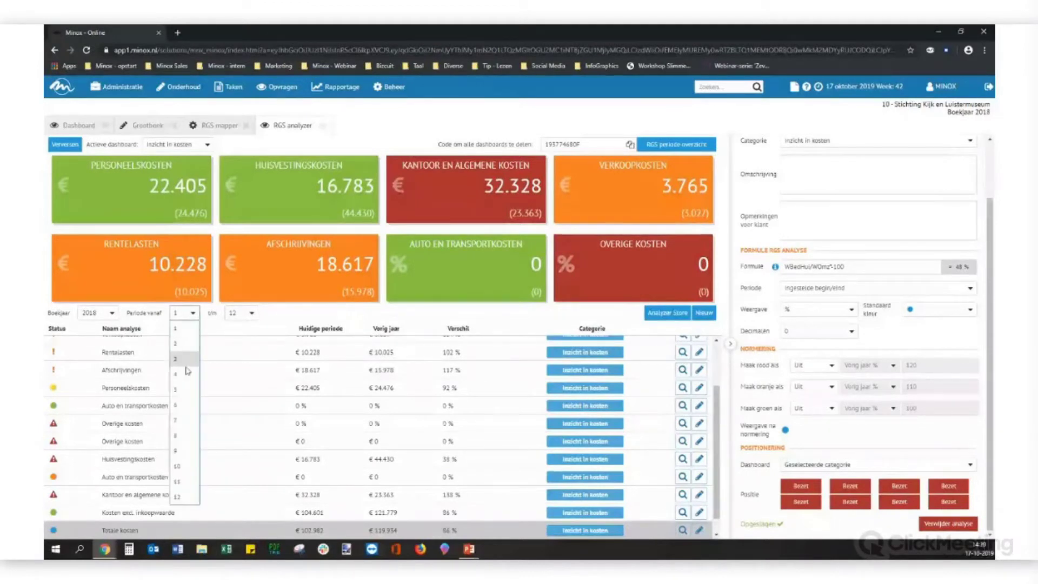
click(192, 422)
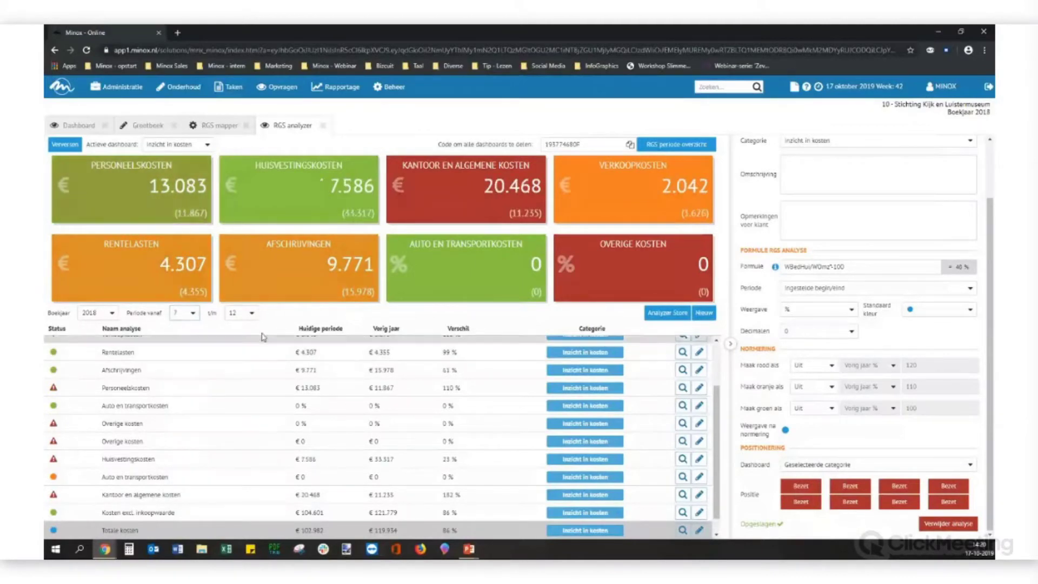
click(250, 313)
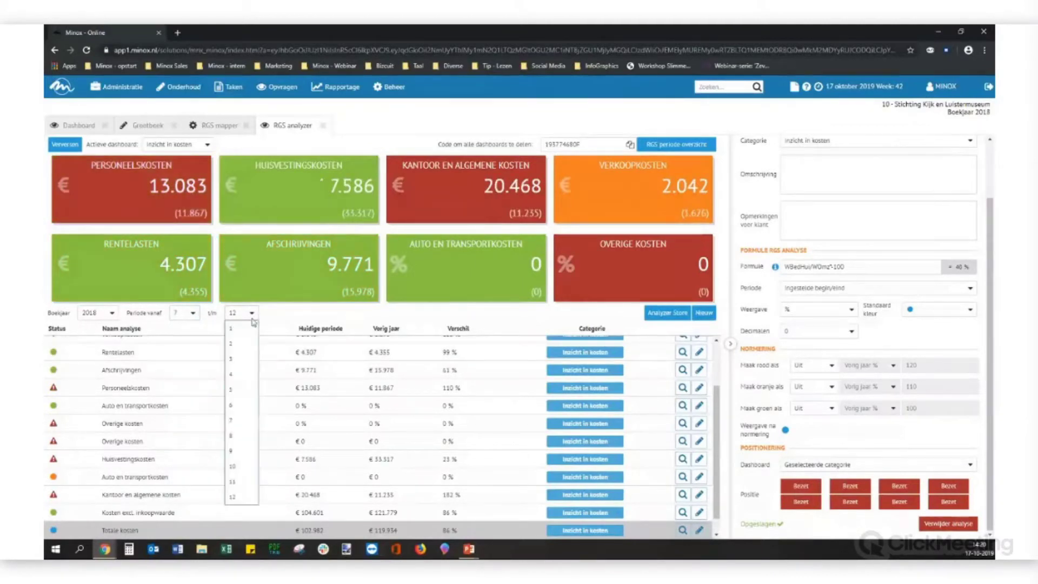
click(236, 452)
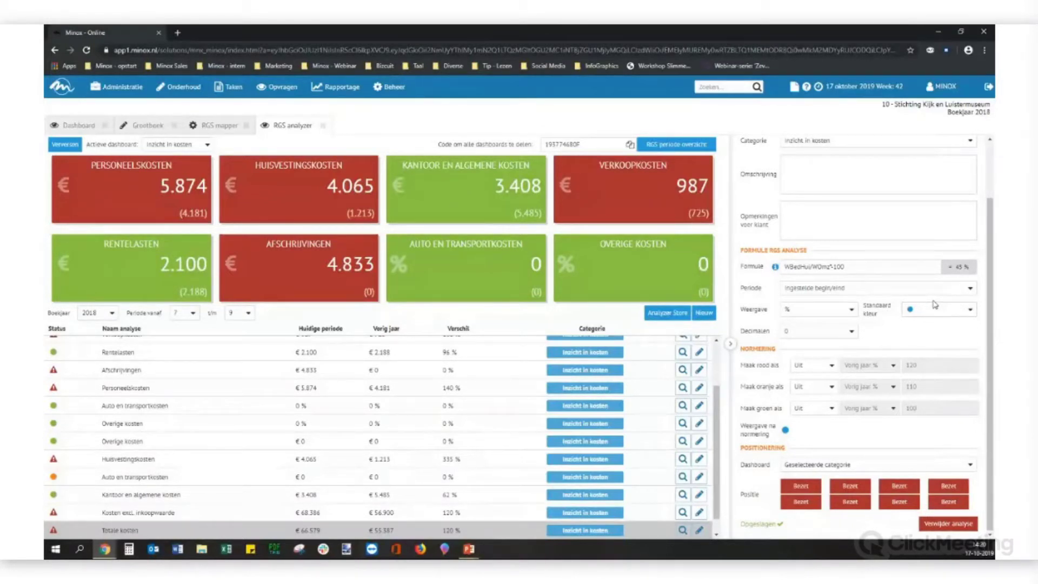
Check the period options of the analysis and set its green norm condition to Lager dan.
click(871, 290)
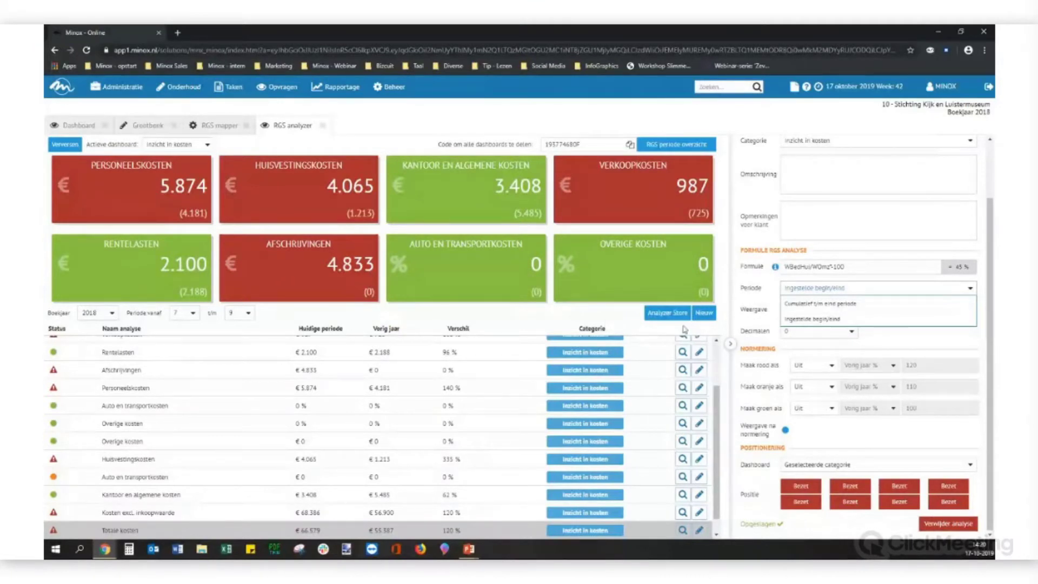
click(852, 293)
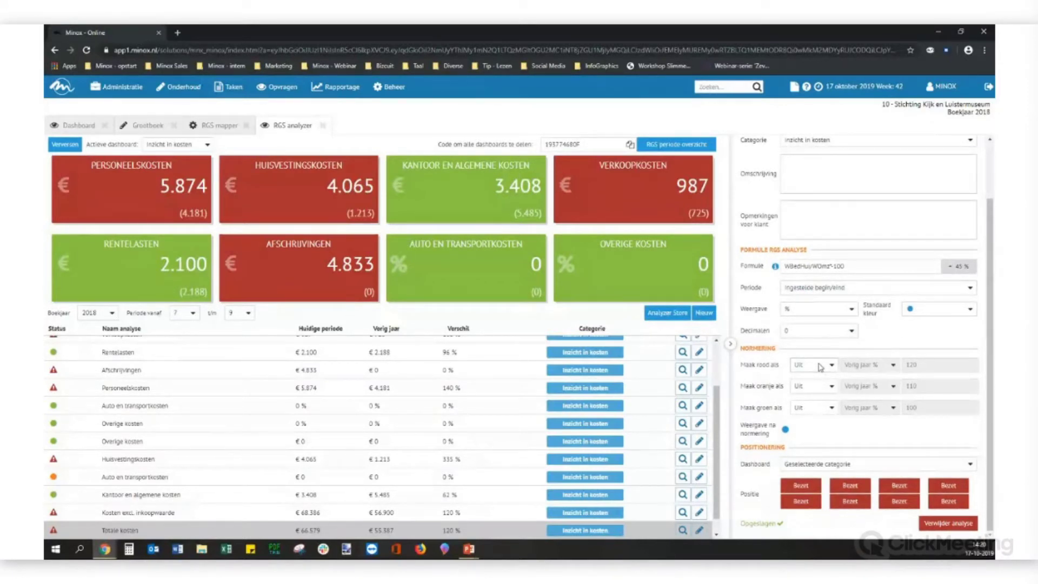
click(816, 409)
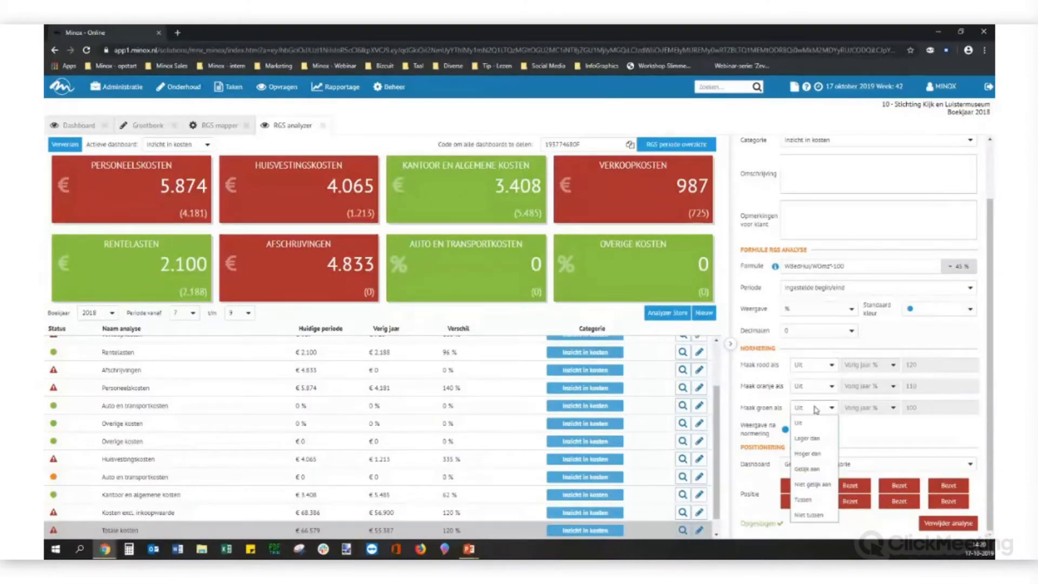
click(817, 438)
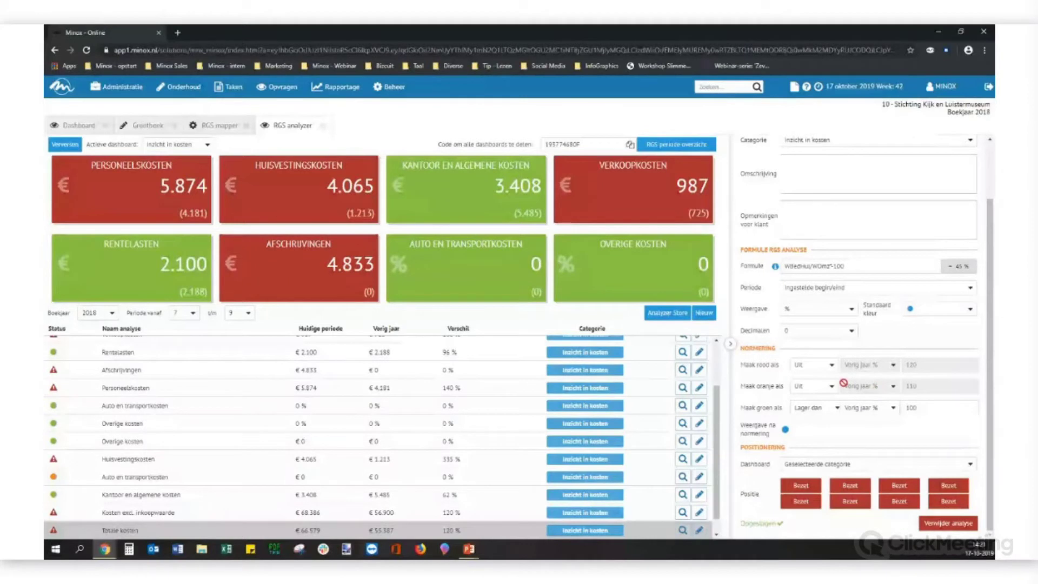
Position the Bedrijfskosten huisvesting analysis in the fourth slot of the second row of its category dashboard.
scroll(846, 388, up, 2)
scroll(903, 400, up, 2)
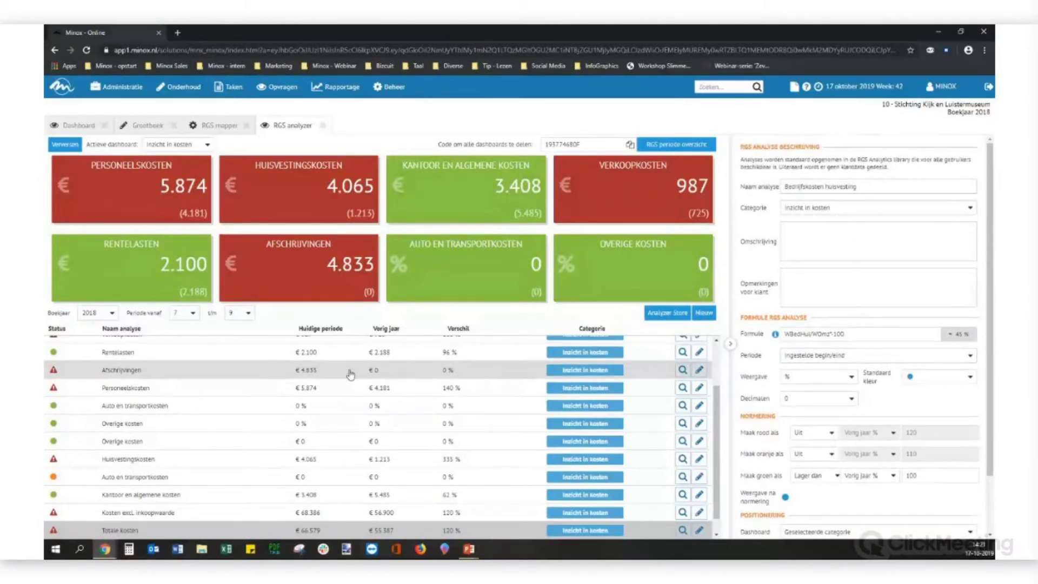
scroll(811, 475, down, 2)
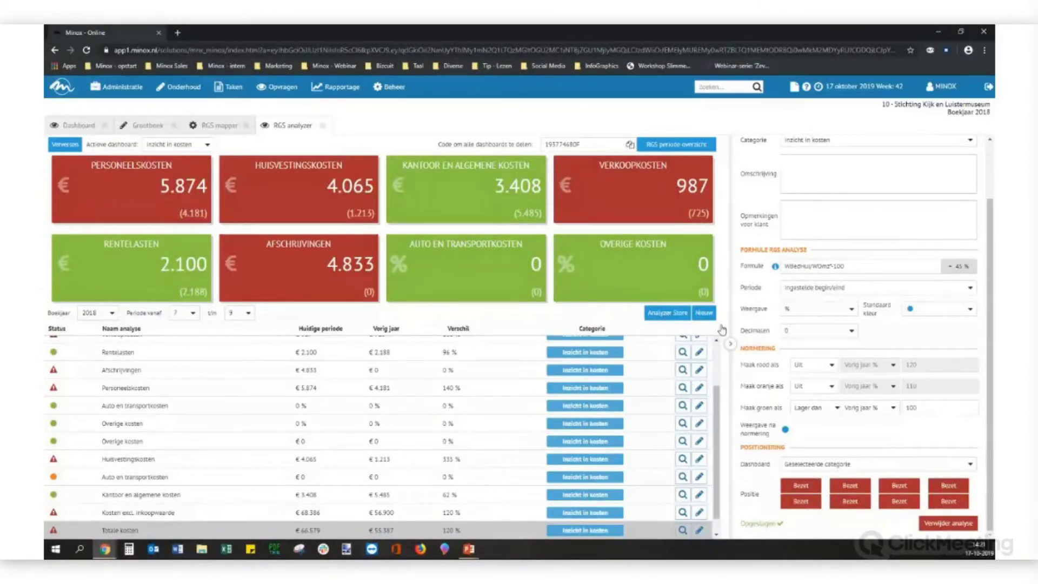
click(951, 503)
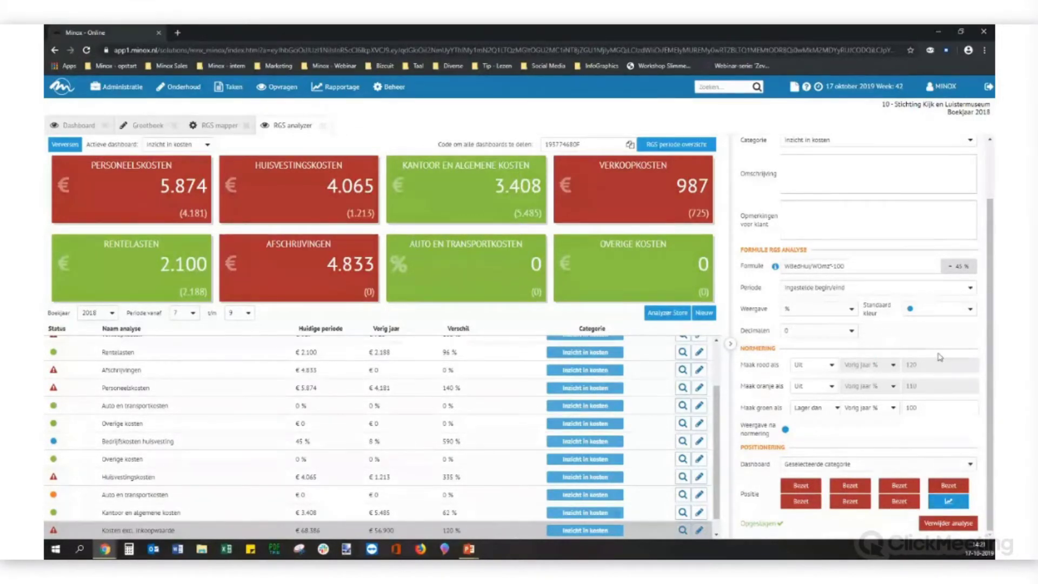
scroll(930, 335, up, 3)
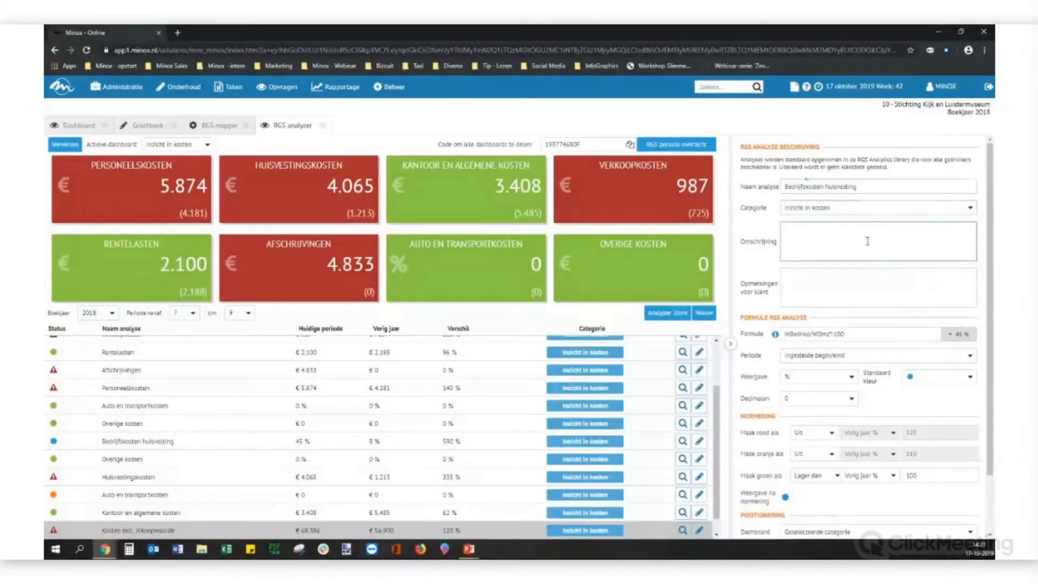
scroll(867, 336, down, 3)
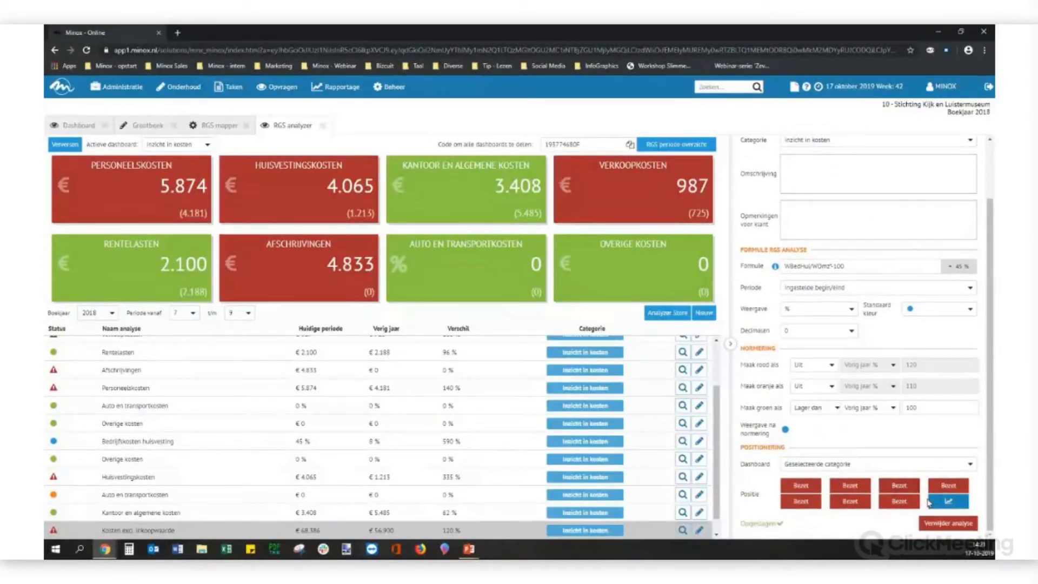
Try assigning the analysis to the Algemeen dashboard and return it to Geselecteerde categorie.
click(890, 468)
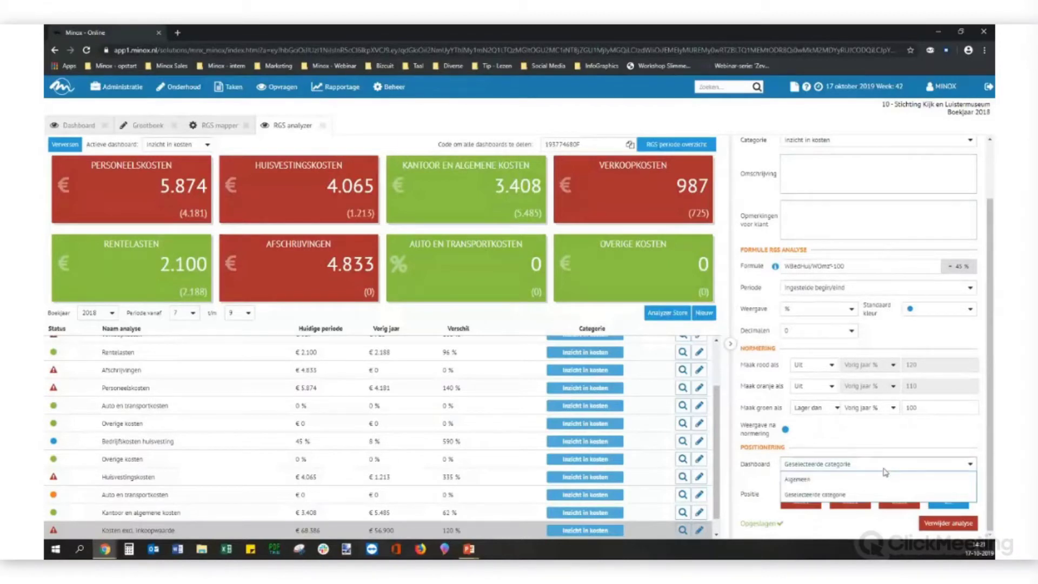
click(877, 479)
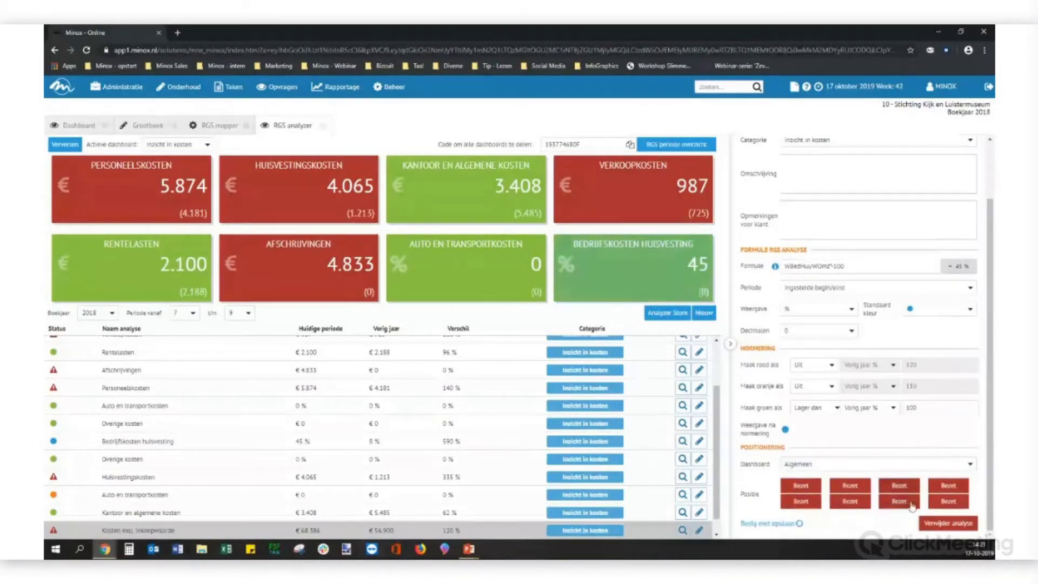
click(849, 466)
click(846, 494)
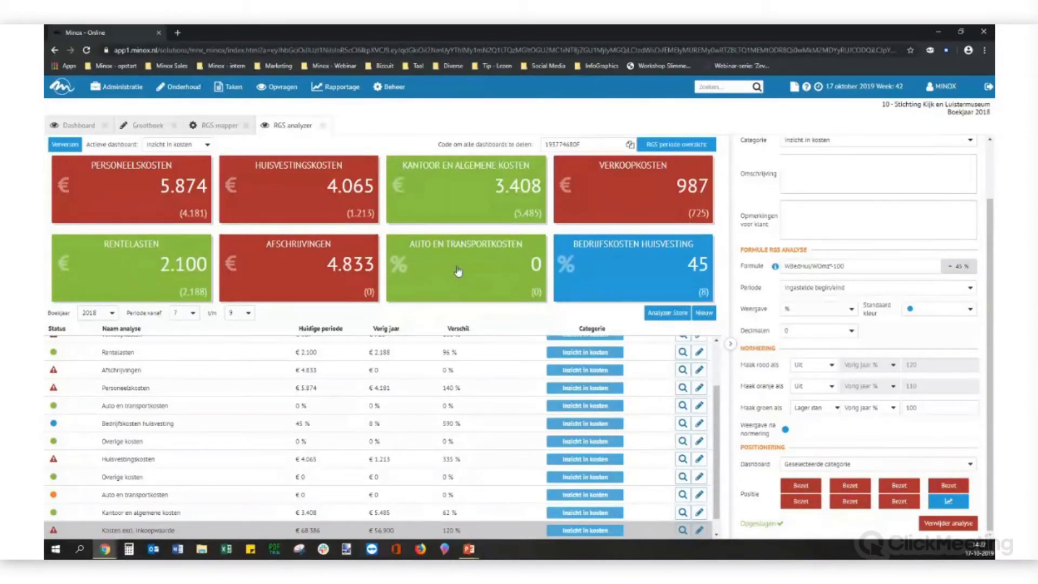
Create another new analysis with the ledger account formula G7000/-G8000.
click(848, 264)
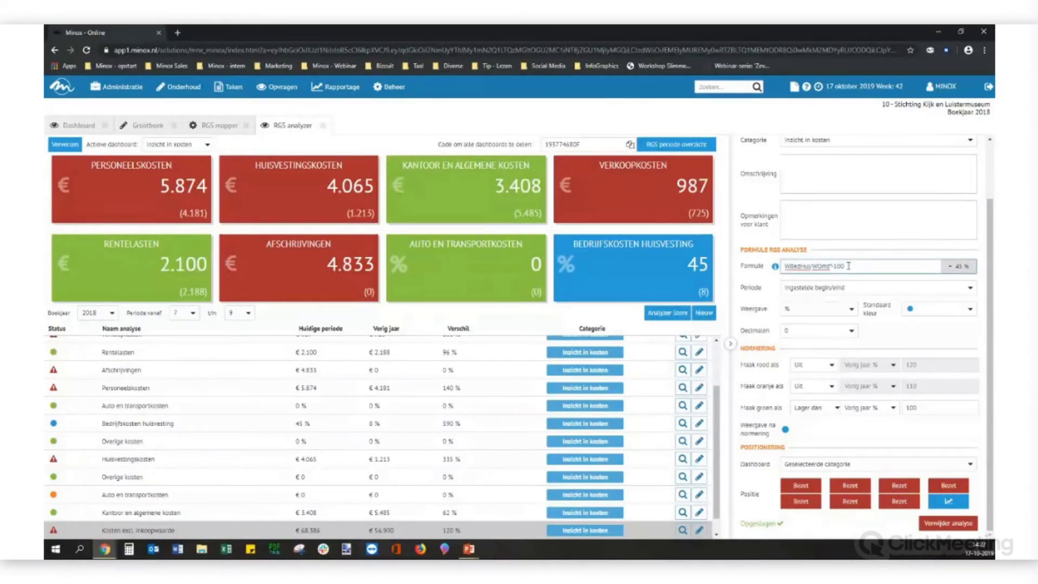
click(704, 313)
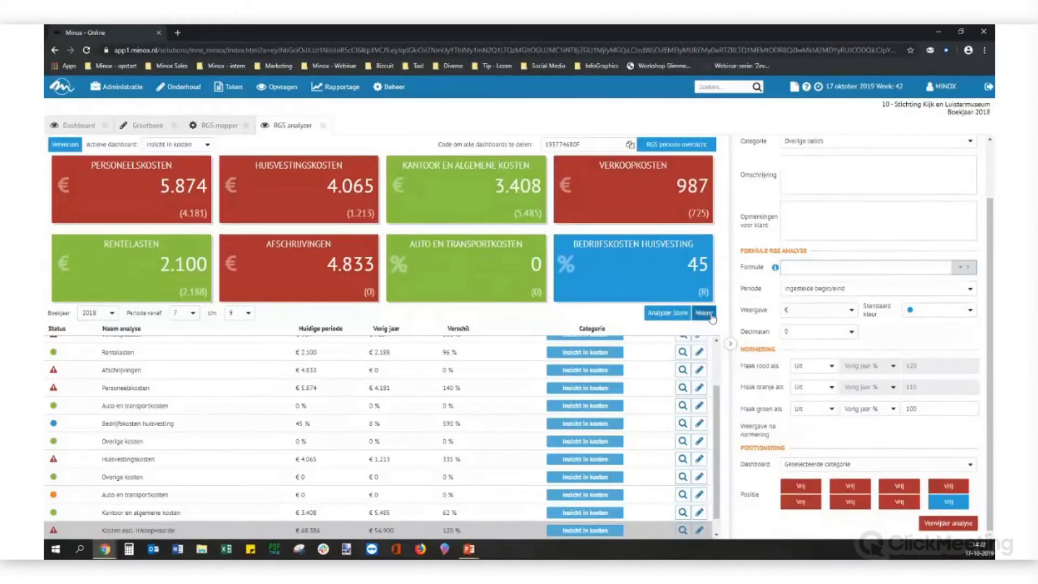
click(809, 268)
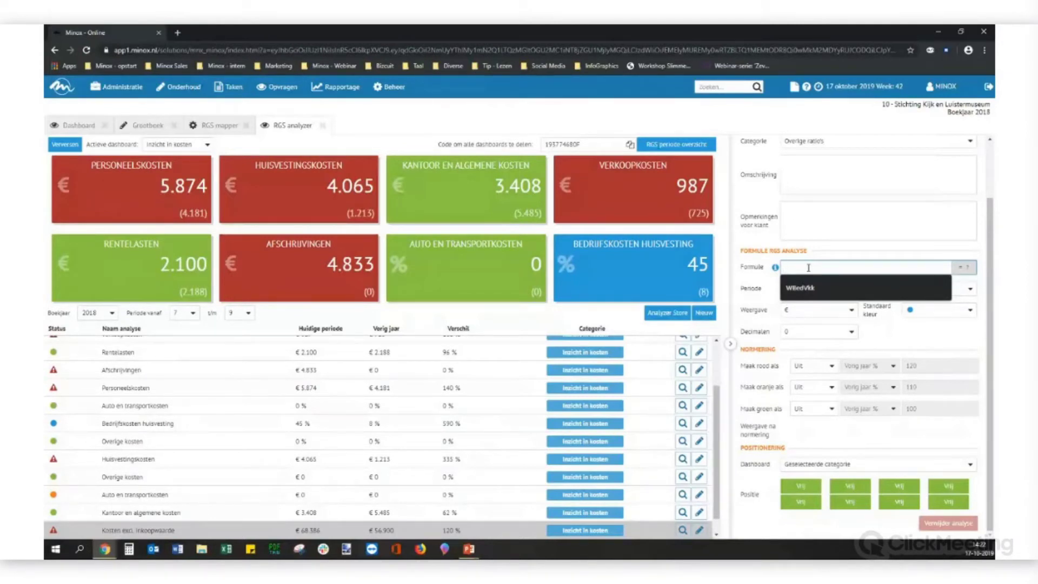
text(G)
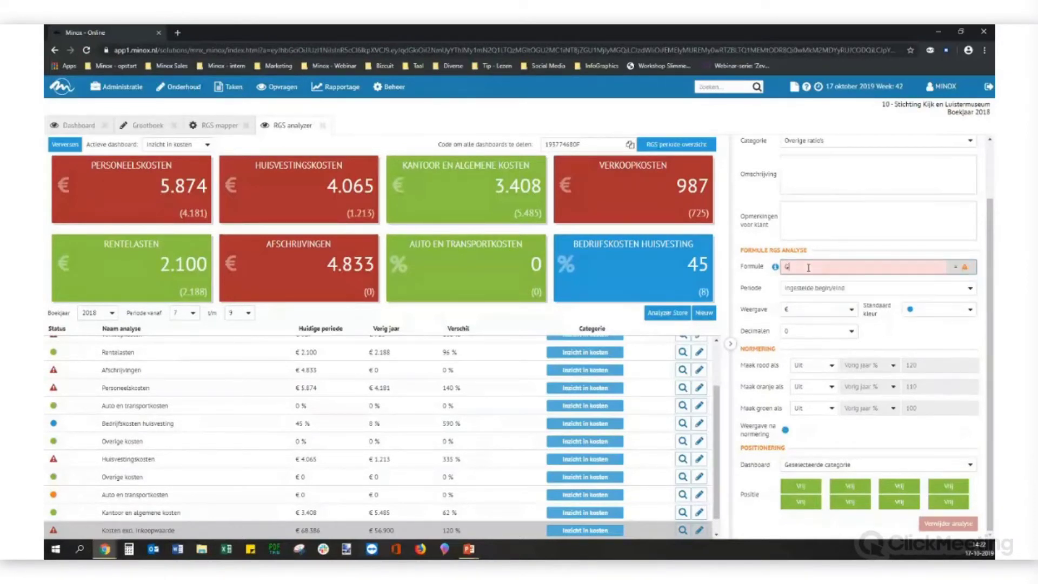
text(8000)
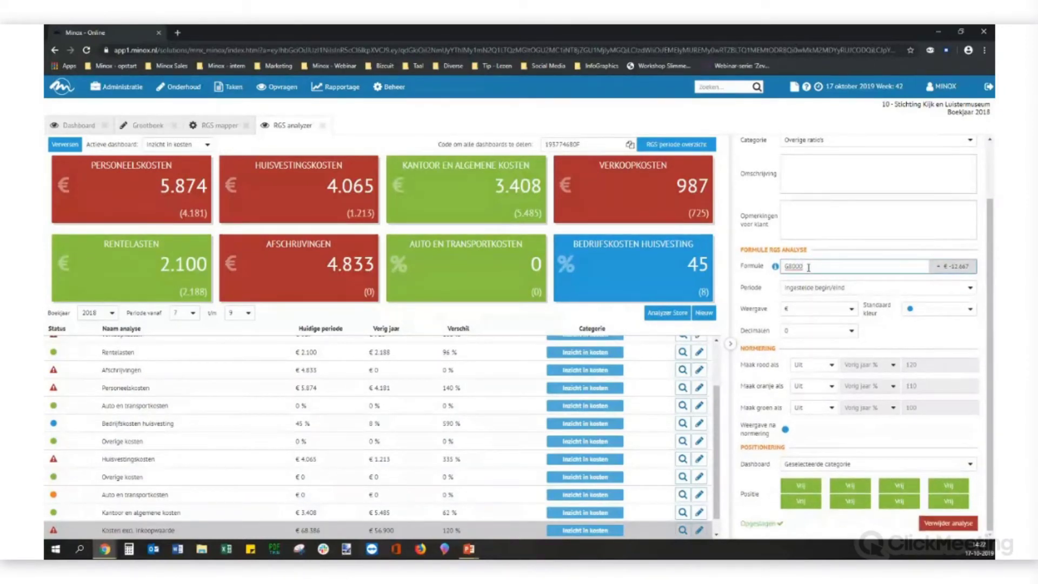
key(Home)
text(-)
text(G700)
text(0)
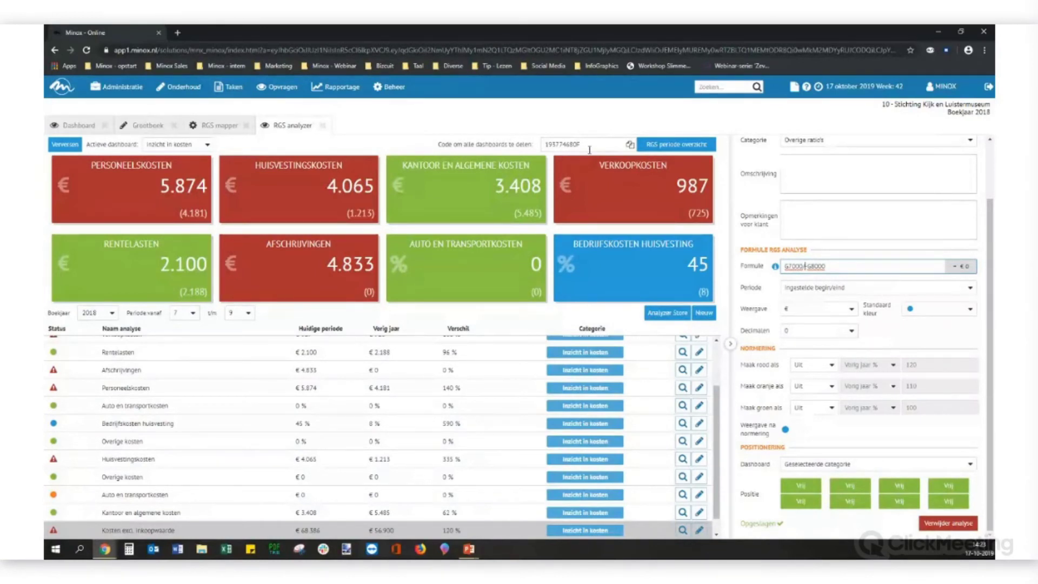
Copy the code for sharing all dashboards and review its analyses in the Analyzer Store under Code dashboard delen.
click(630, 146)
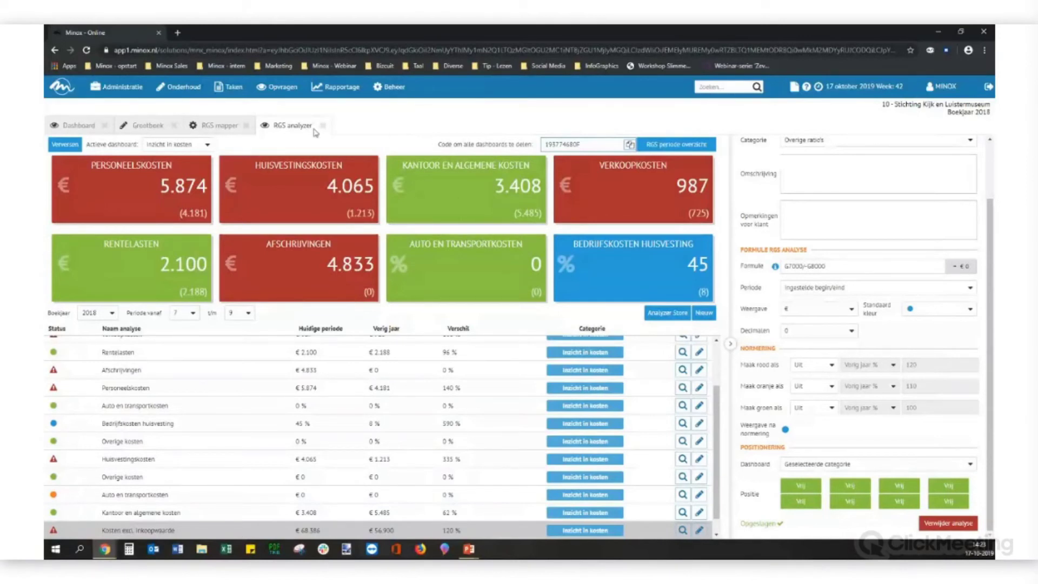
click(120, 86)
click(668, 313)
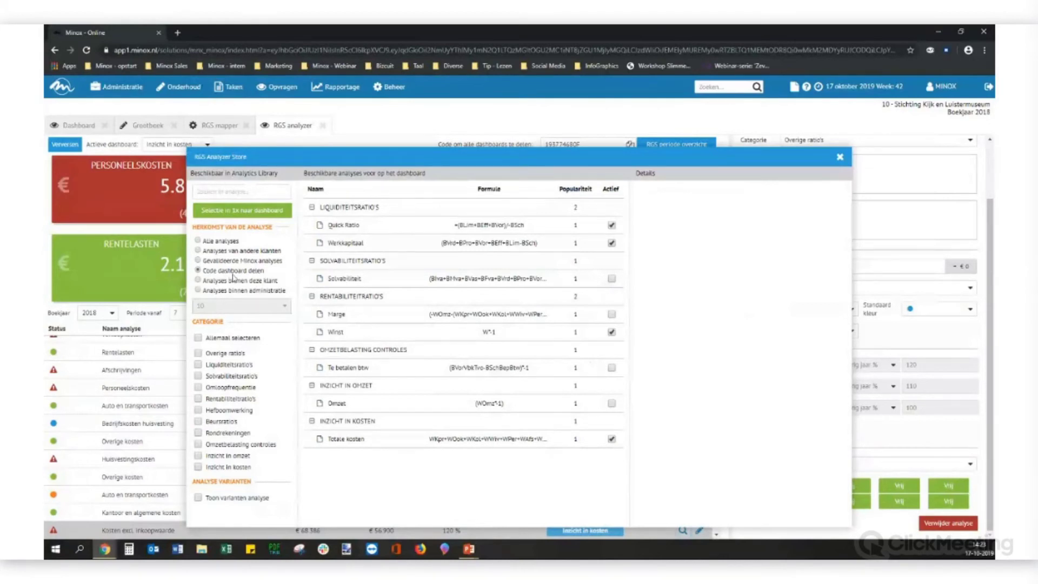
click(224, 192)
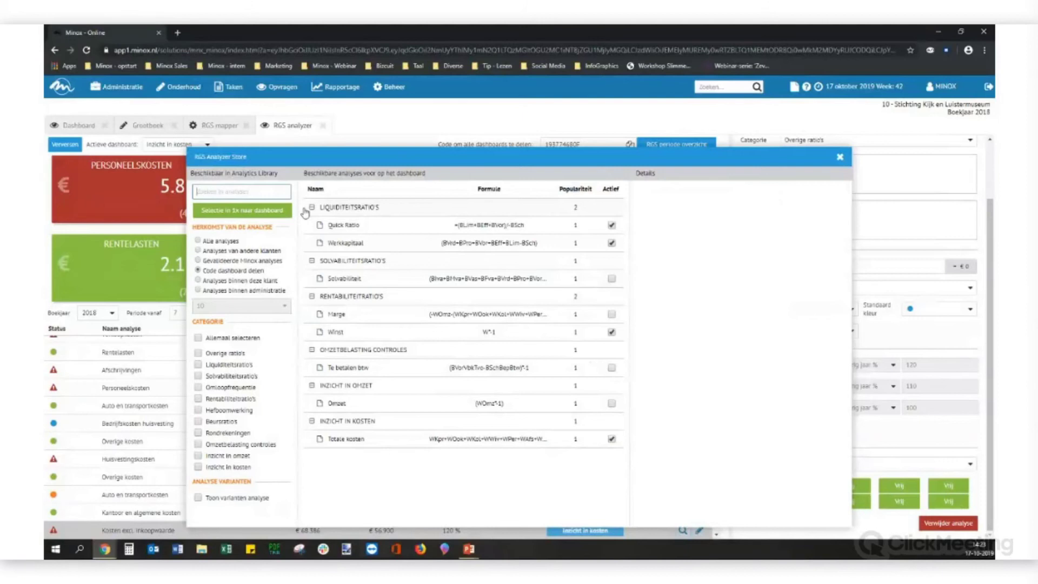
key(ctrl+v)
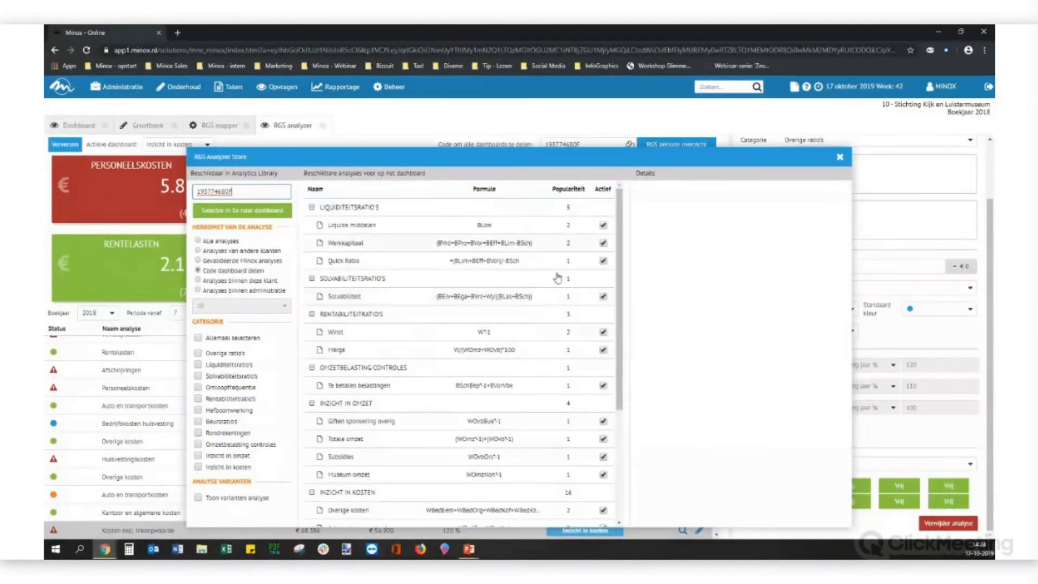
scroll(557, 278, down, 3)
scroll(575, 329, up, 3)
scroll(604, 385, down, 3)
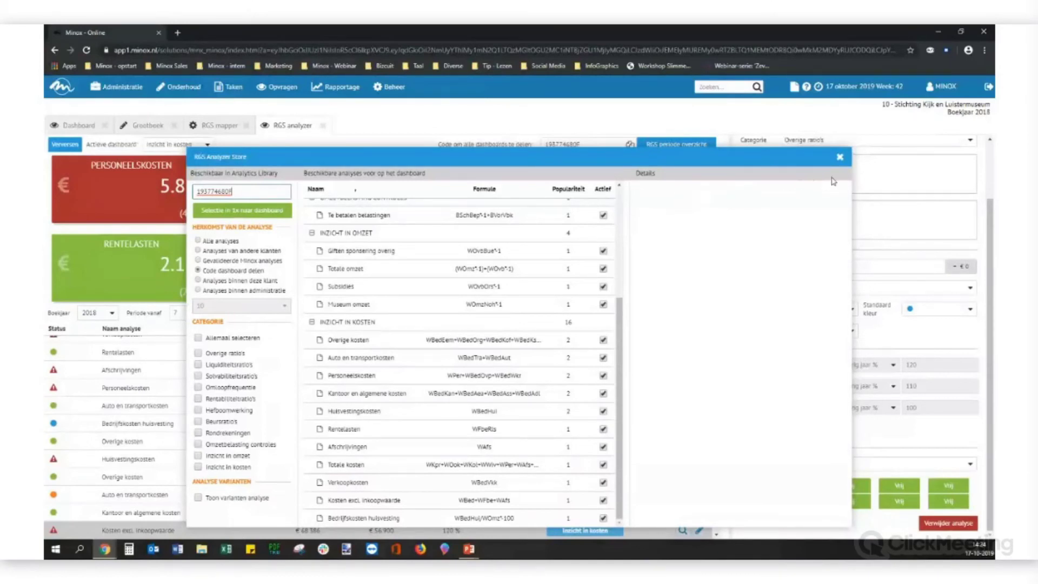
click(841, 157)
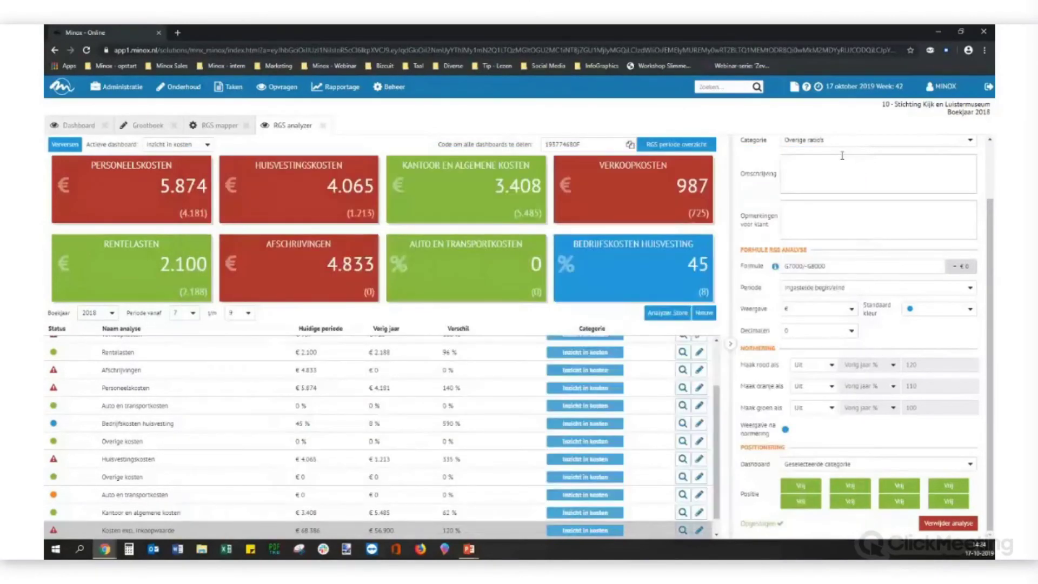